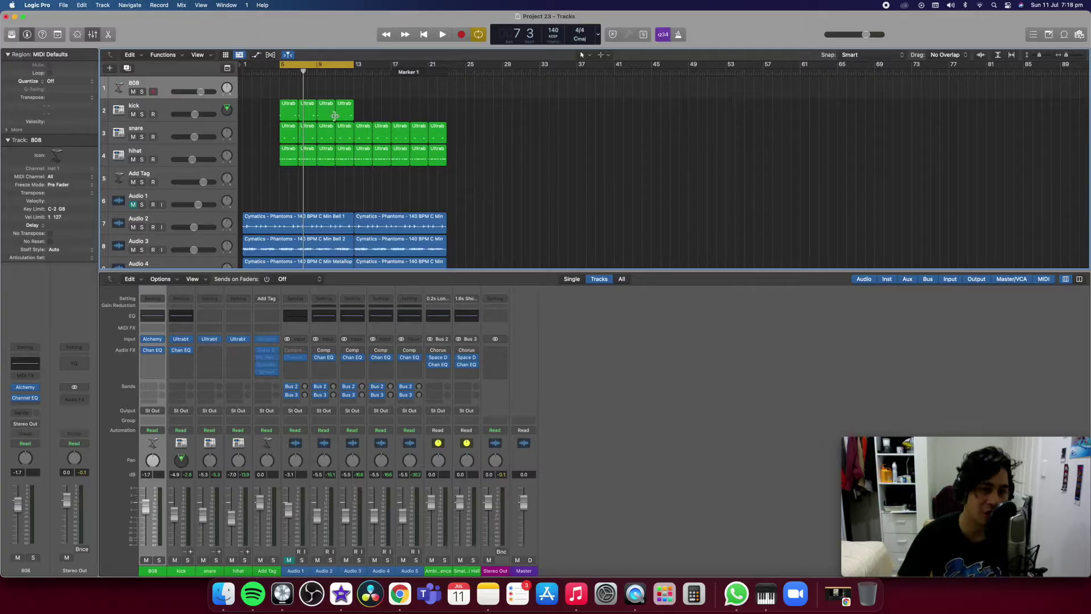
# - Copy the four kick regions onto the 808 track, starting at bar 5
pyautogui.click(264, 109)
pyautogui.moveTo(264, 107); pyautogui.dragTo(263, 107)
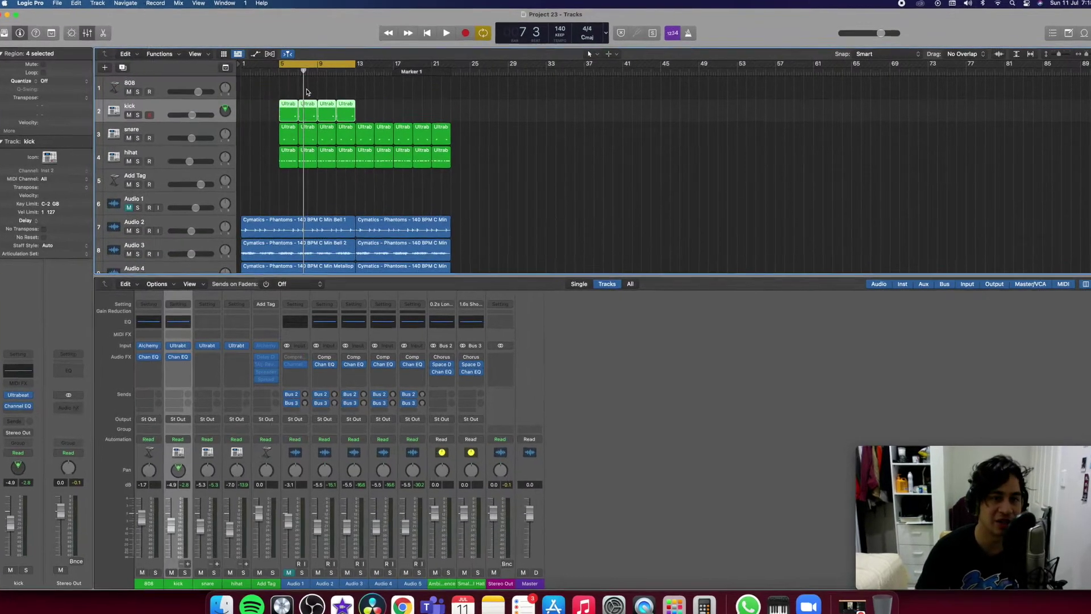
pyautogui.click(279, 73)
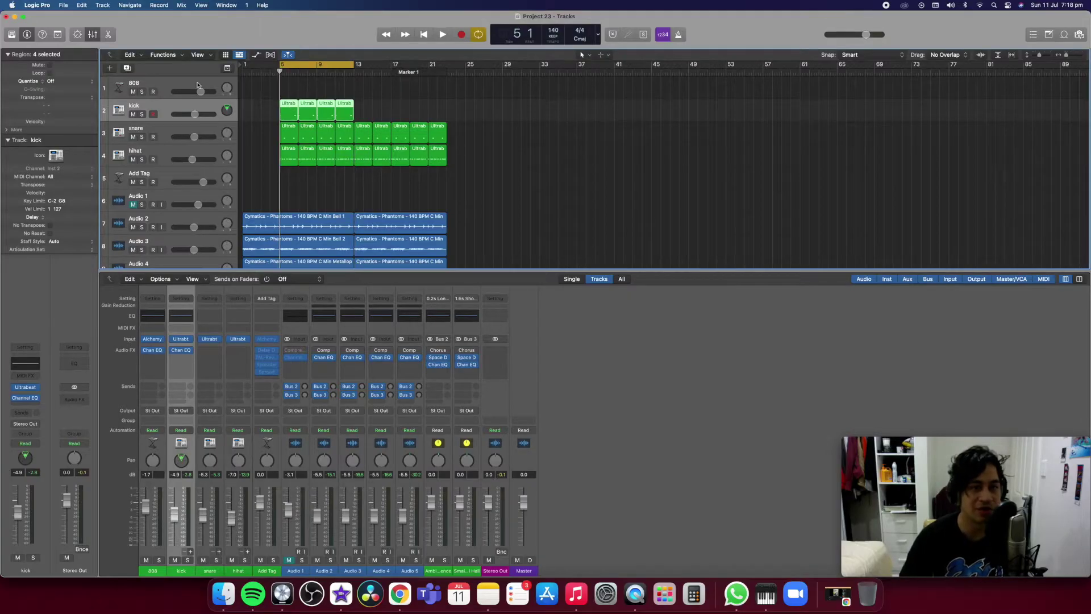
pyautogui.click(196, 84)
pyautogui.press('super+v')
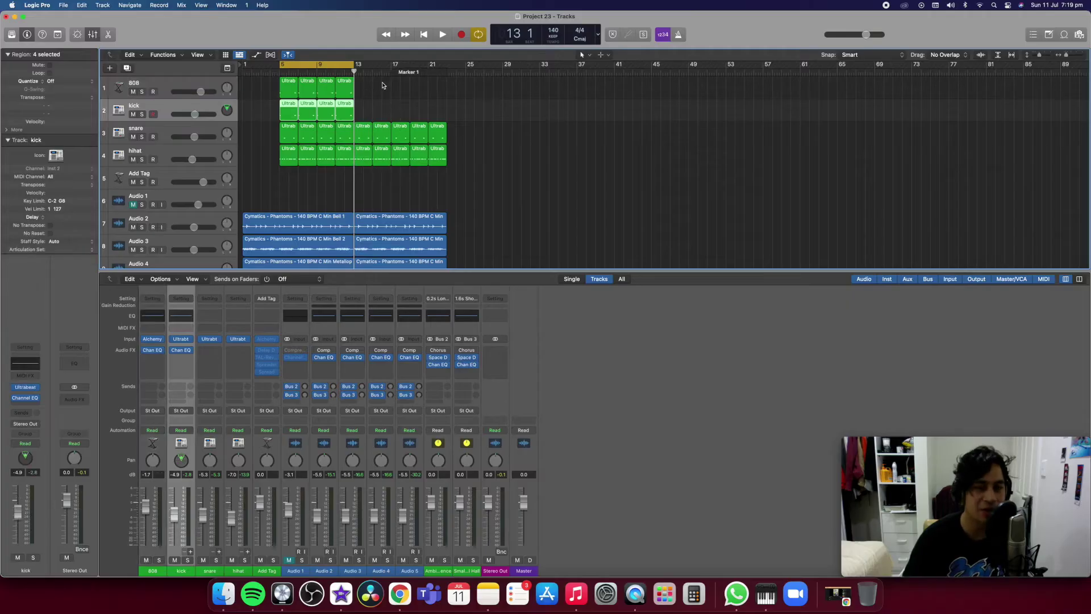
# - Open the four 808 regions in the Piano Roll and audition the C1 note
pyautogui.moveTo(383, 85); pyautogui.dragTo(280, 89)
pyautogui.doubleClick(285, 91)
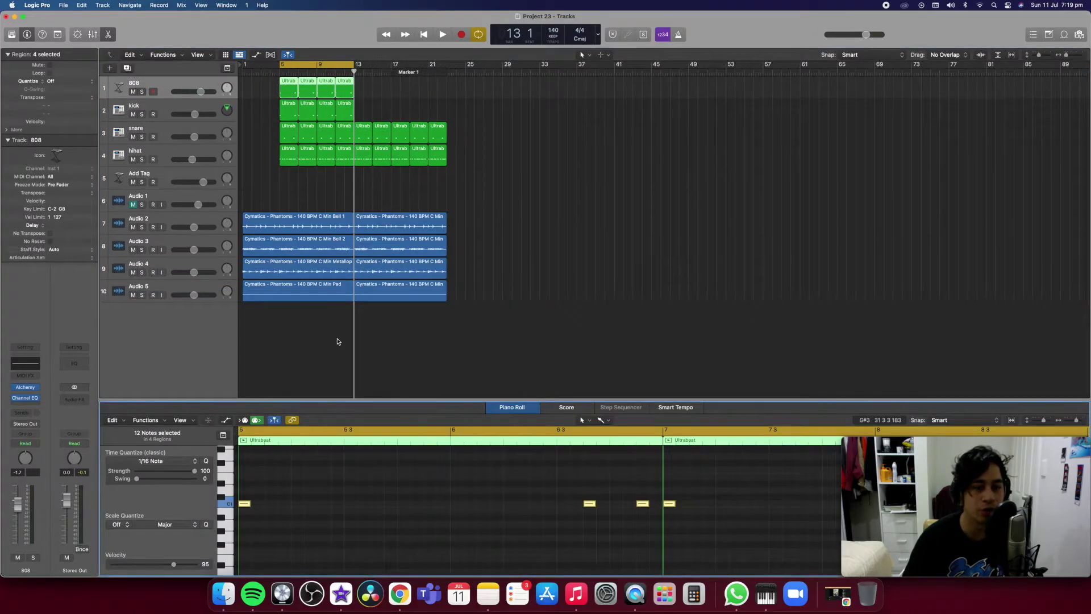
pyautogui.moveTo(329, 311); pyautogui.dragTo(312, 328)
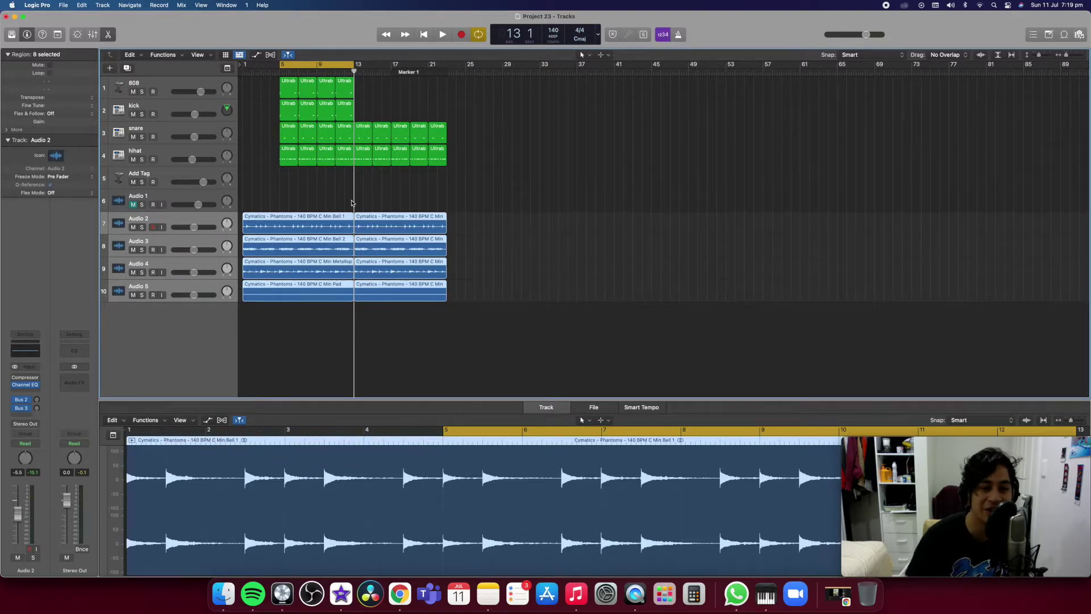
pyautogui.moveTo(300, 187); pyautogui.dragTo(419, 377)
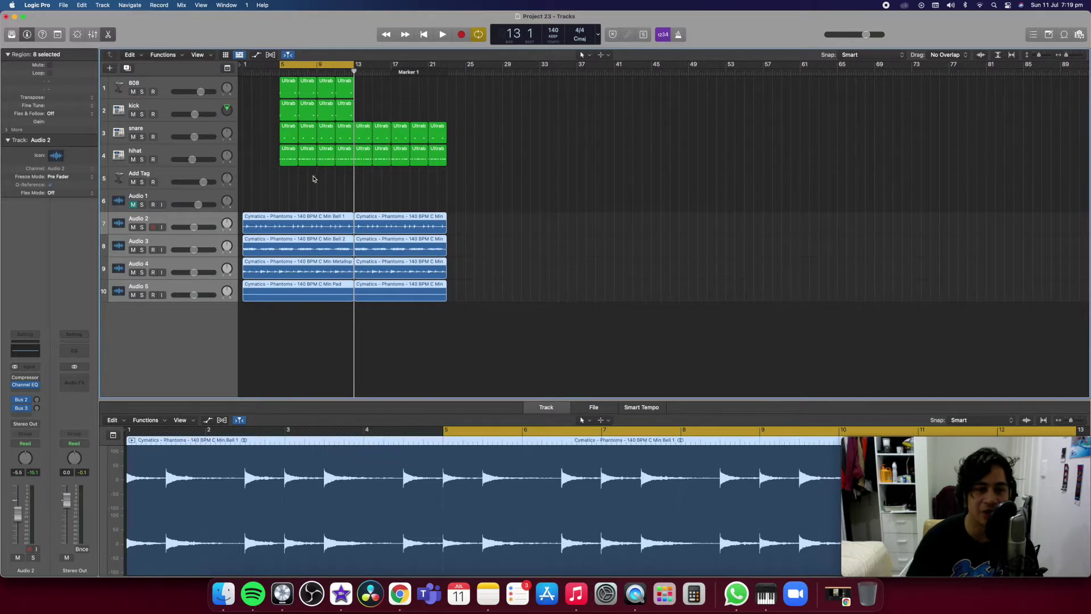
pyautogui.click(314, 179)
pyautogui.moveTo(397, 85); pyautogui.dragTo(302, 87)
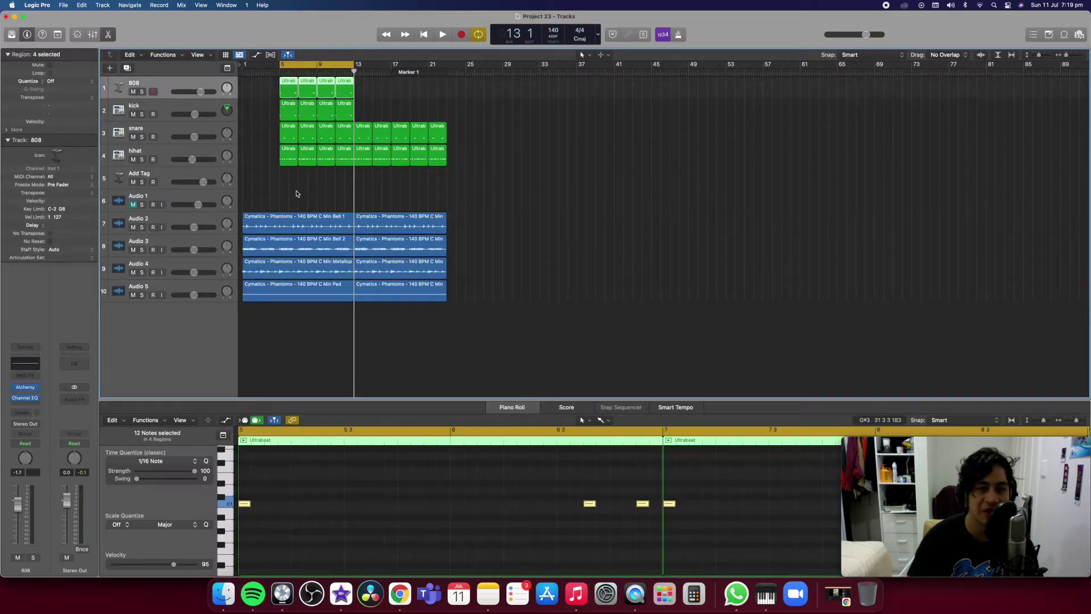
pyautogui.click(229, 503)
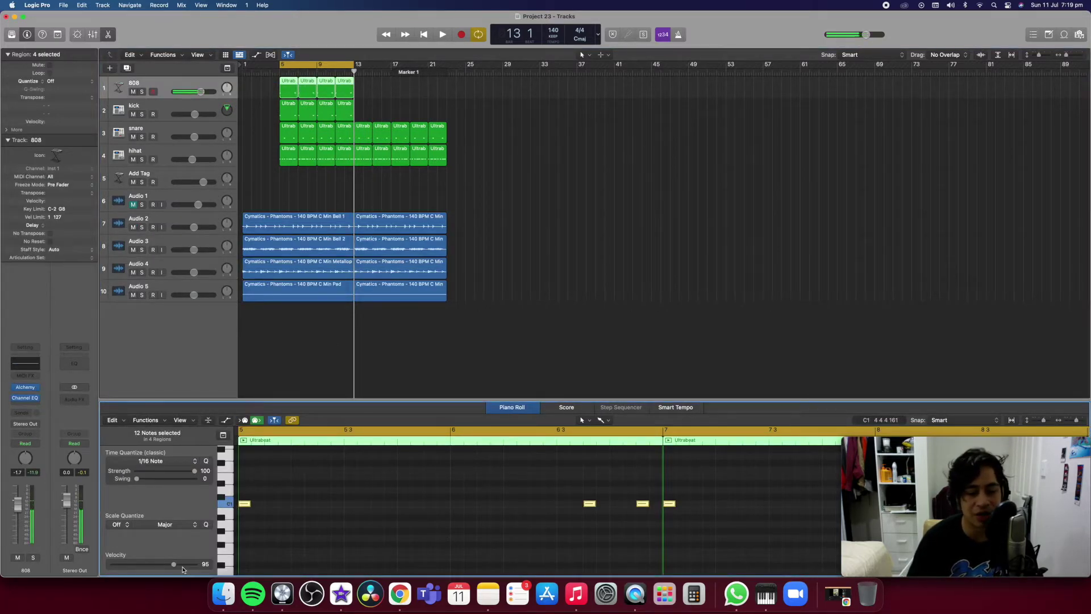
pyautogui.hscroll(-1, 246, 506)
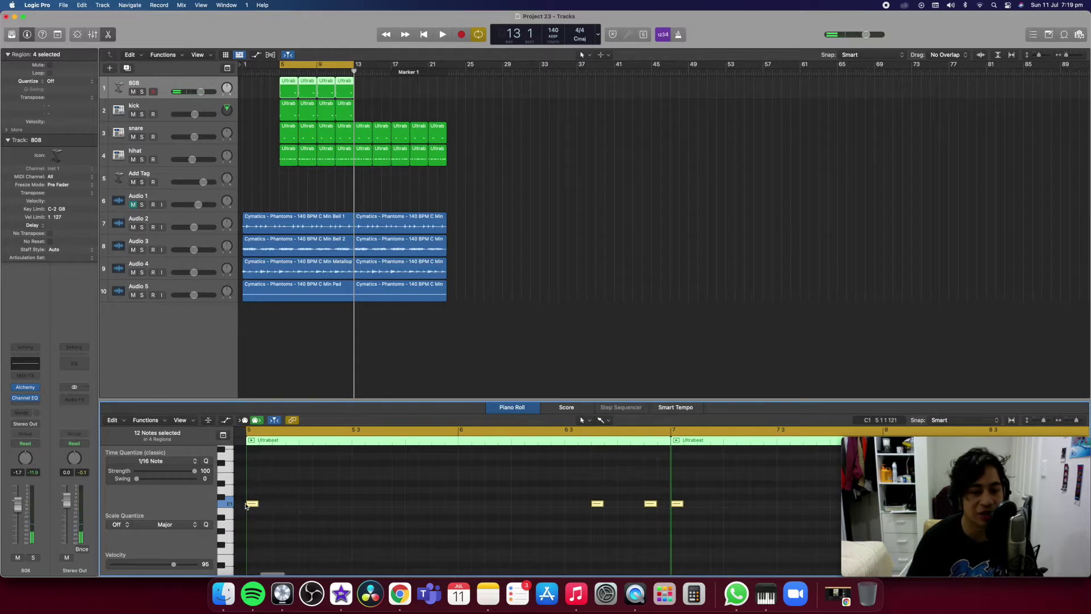
# - Lengthen the 808 notes to about half a bar, ending closely spaced ones where the following note starts
pyautogui.moveTo(257, 503); pyautogui.dragTo(661, 504)
pyautogui.hscroll(8, 631, 513)
pyautogui.hscroll(-1, 404, 516)
pyautogui.hscroll(-5, 375, 515)
pyautogui.hscroll(-4, 336, 505)
pyautogui.click(446, 512)
pyautogui.hscroll(10, 446, 512)
# - Play the beat with the lengthened 808 and examine the kick and 808 notes in the regions at bar 7
pyautogui.press('space')
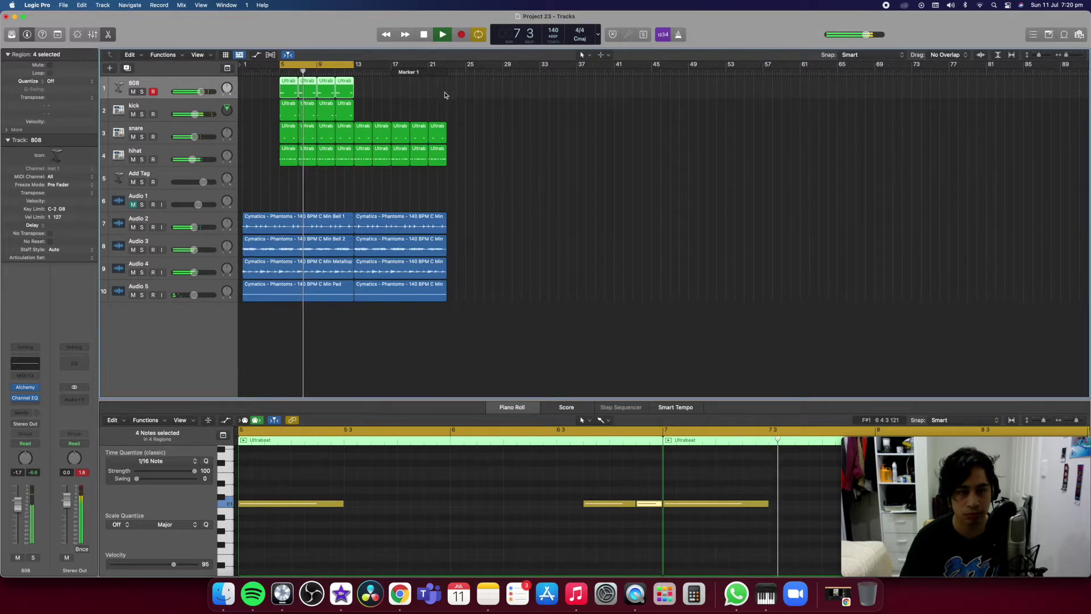
pyautogui.click(307, 108)
pyautogui.press('space')
pyautogui.hscroll(8, 759, 557)
pyautogui.click(588, 516)
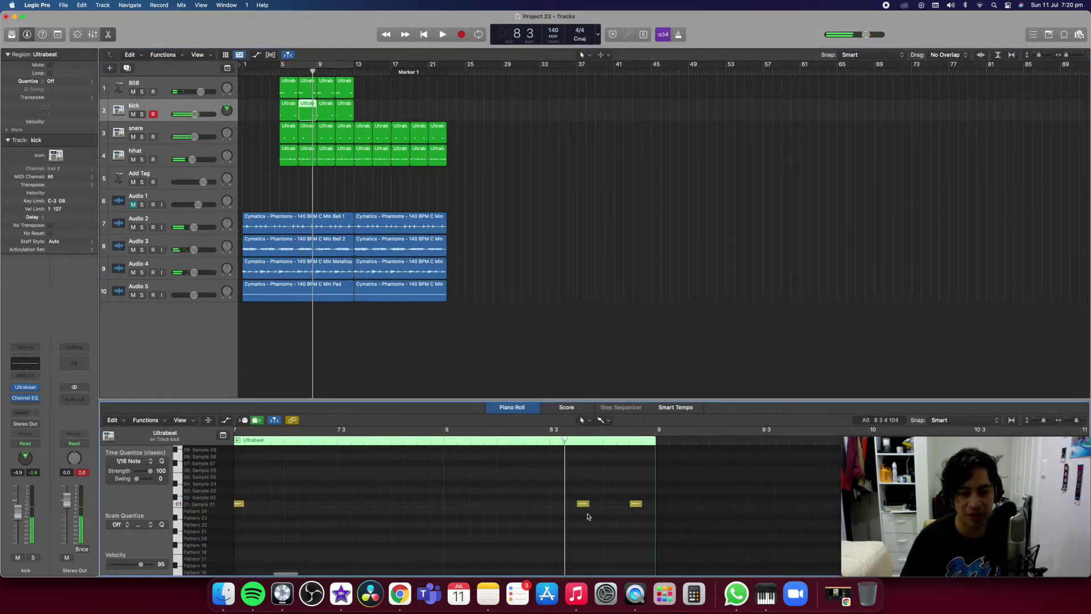
pyautogui.moveTo(584, 503); pyautogui.dragTo(599, 504)
pyautogui.click(307, 82)
pyautogui.press('space')
# - Transpose all notes in the four 808 regions down one octave to C0
pyautogui.moveTo(390, 81); pyautogui.dragTo(241, 87)
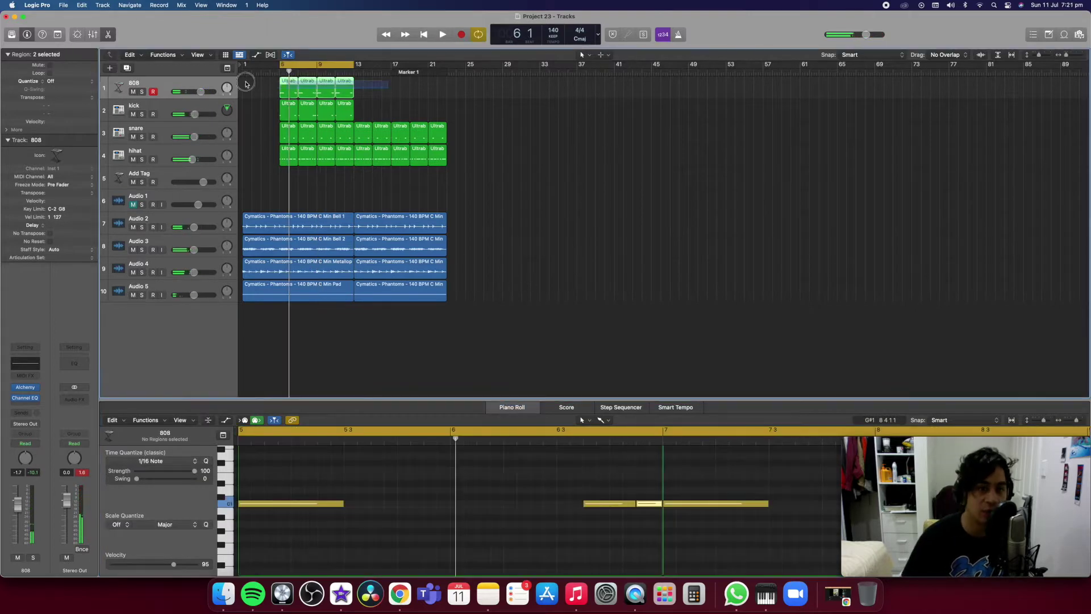
pyautogui.click(421, 534)
pyautogui.press('super+a')
pyautogui.press('Delete')
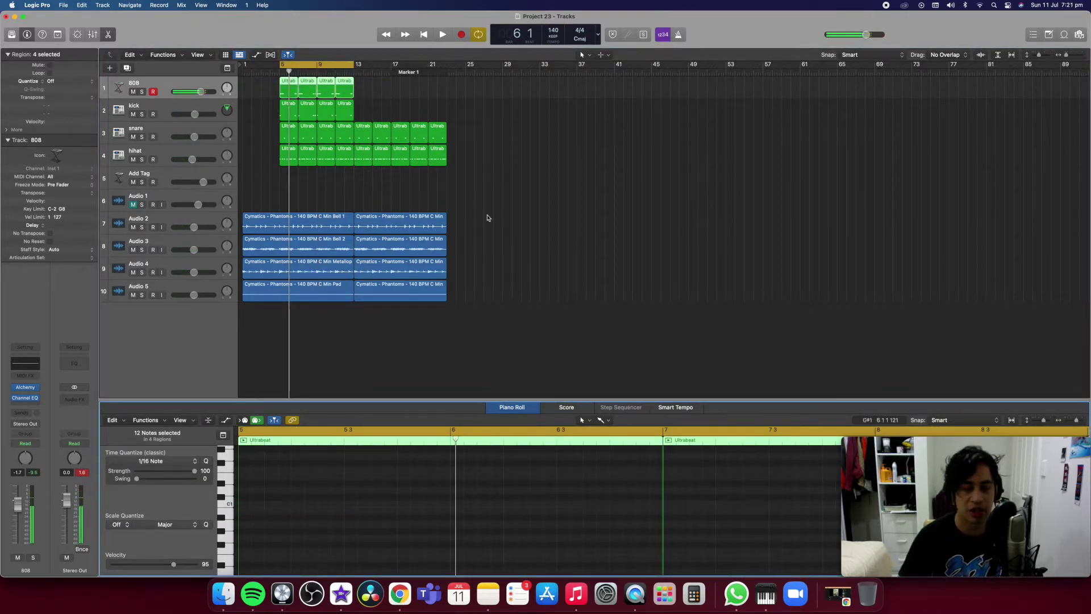
# - Select the four 808 regions and play the beat from bar 5 to hear the lower 808
pyautogui.click(390, 102)
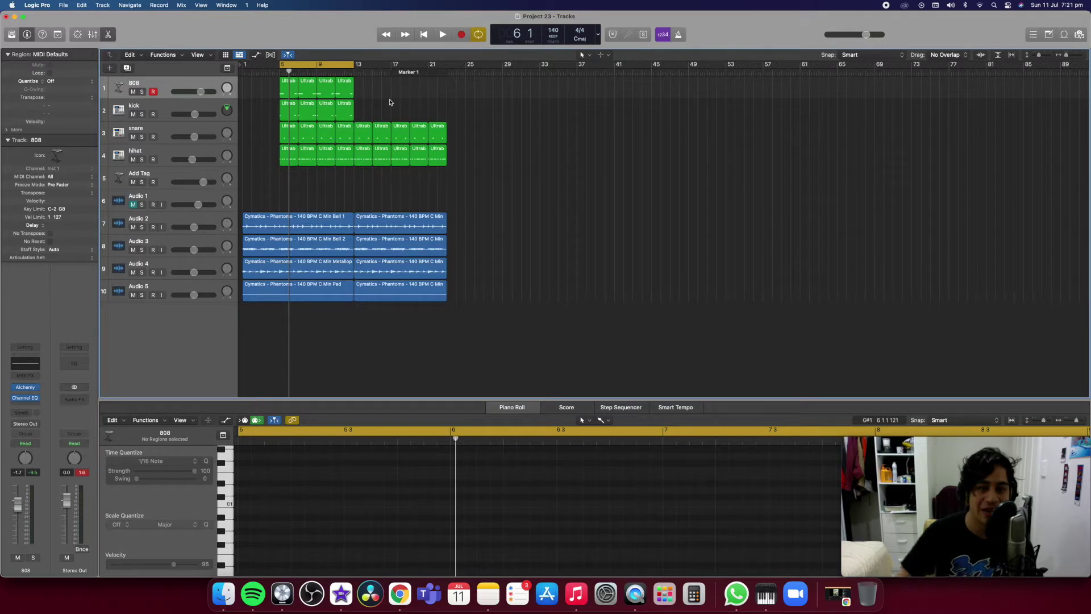
pyautogui.moveTo(390, 88); pyautogui.dragTo(258, 96)
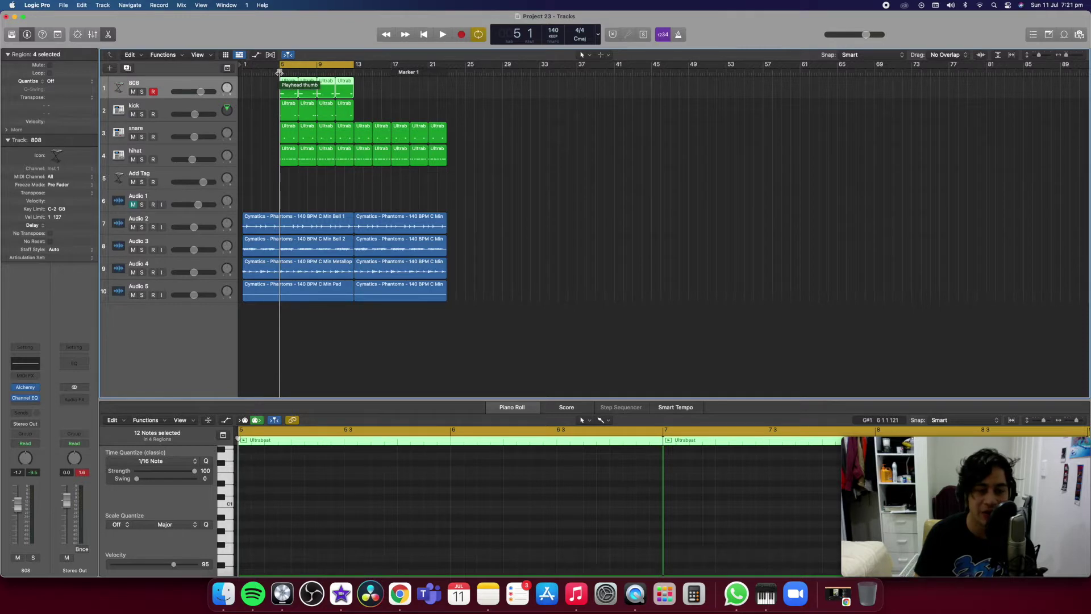
pyautogui.press('space')
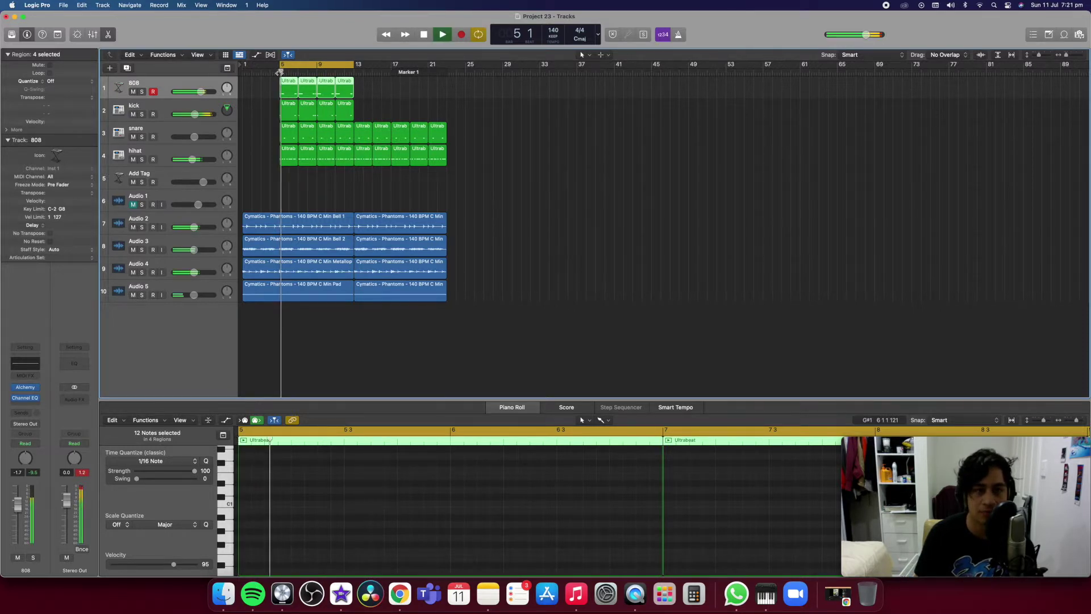
pyautogui.press('Tab')
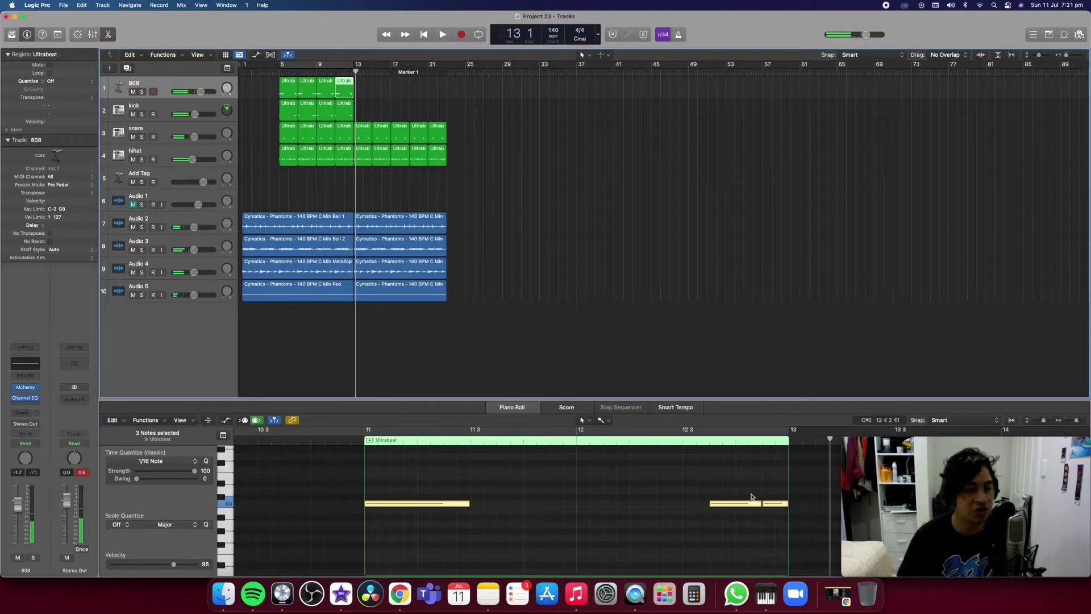
# - In the last 808 region, shorten the second note and make the closing note start directly after it
pyautogui.hscroll(4, 741, 488)
pyautogui.click(714, 502)
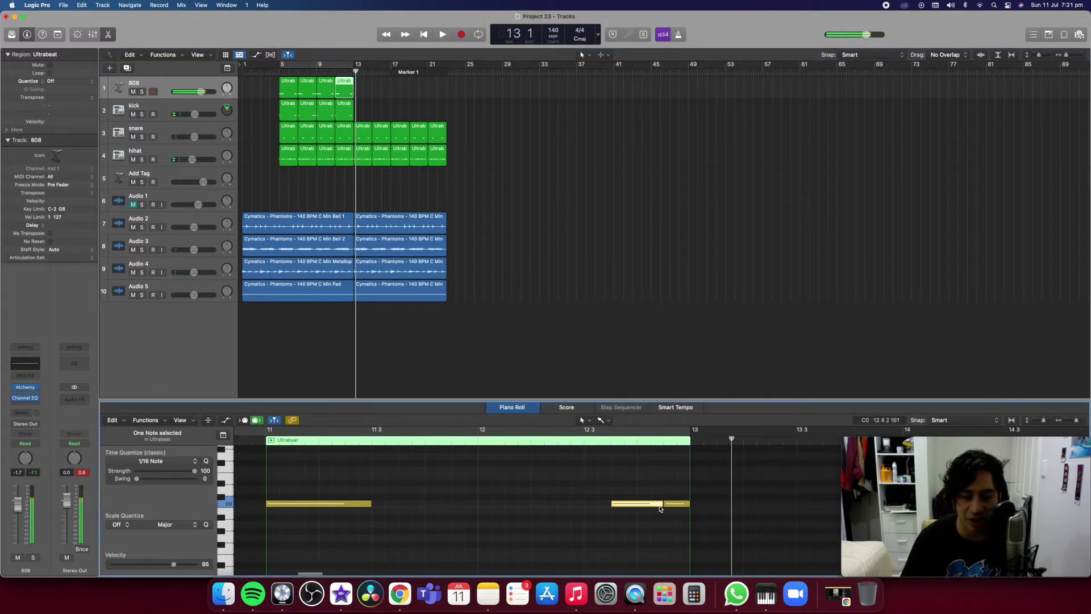
pyautogui.moveTo(654, 506); pyautogui.dragTo(638, 506)
pyautogui.click(609, 443)
pyautogui.press('space')
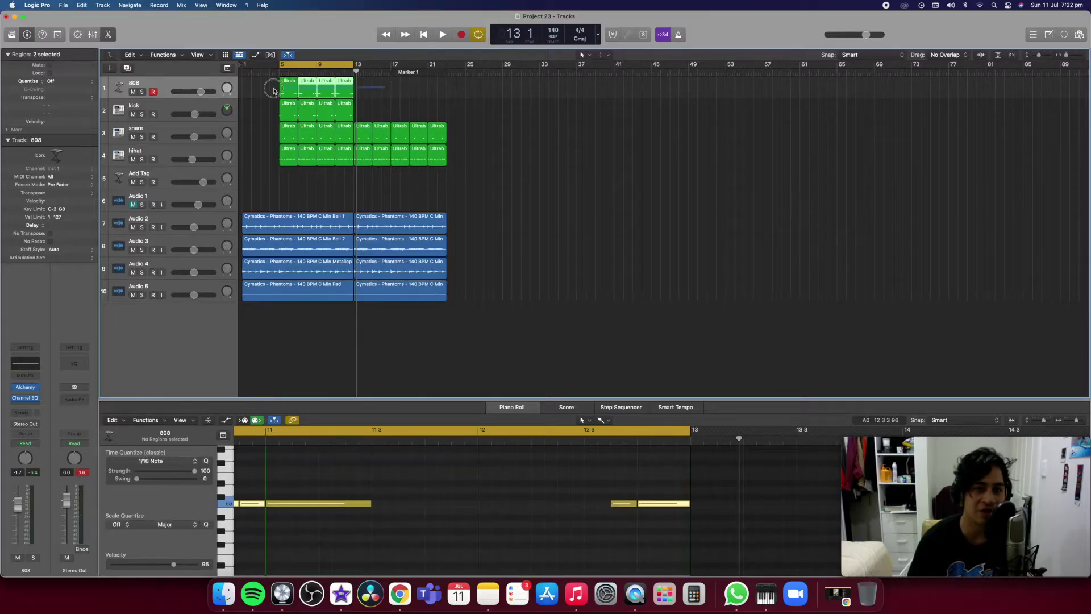
# - Review the 808 and kick regions together and open the kick regions in the Piano Roll
pyautogui.moveTo(285, 91); pyautogui.dragTo(263, 91)
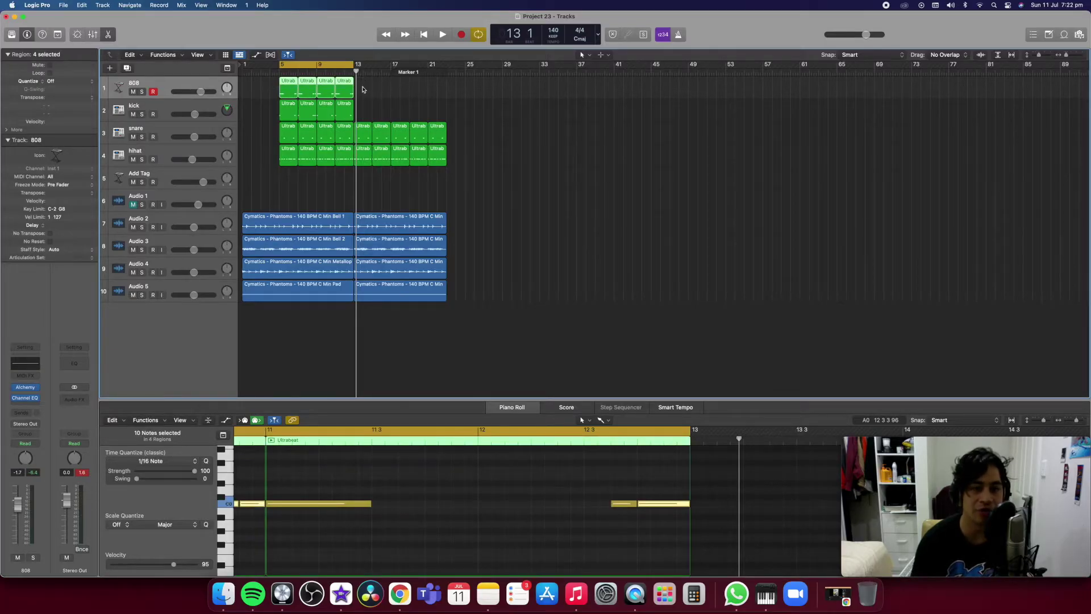
pyautogui.click(353, 89)
pyautogui.moveTo(260, 89); pyautogui.dragTo(397, 112)
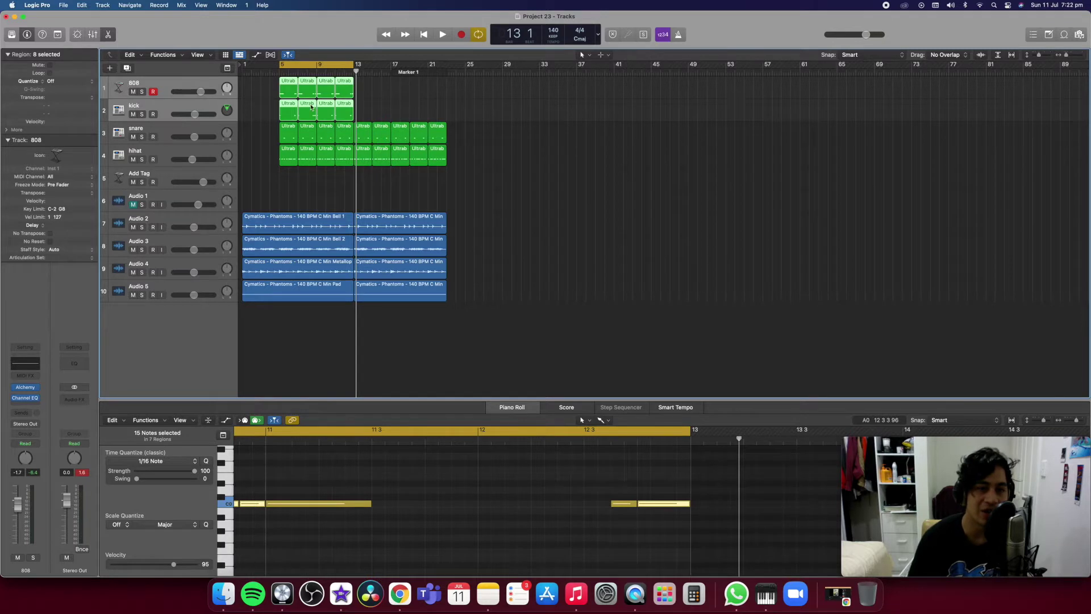
pyautogui.click(332, 107)
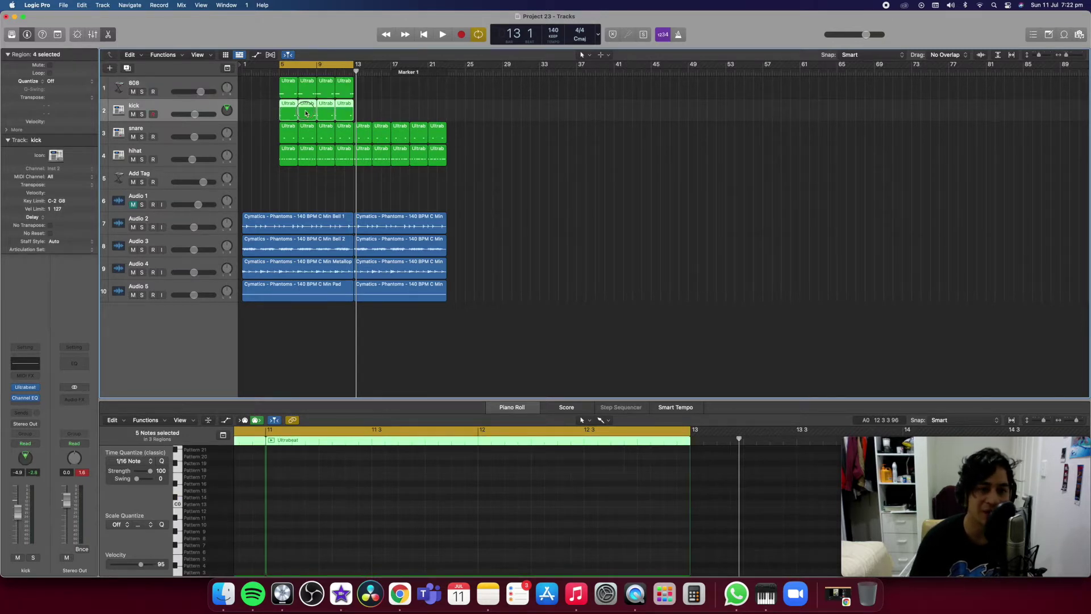
pyautogui.doubleClick(305, 114)
pyautogui.doubleClick(304, 115)
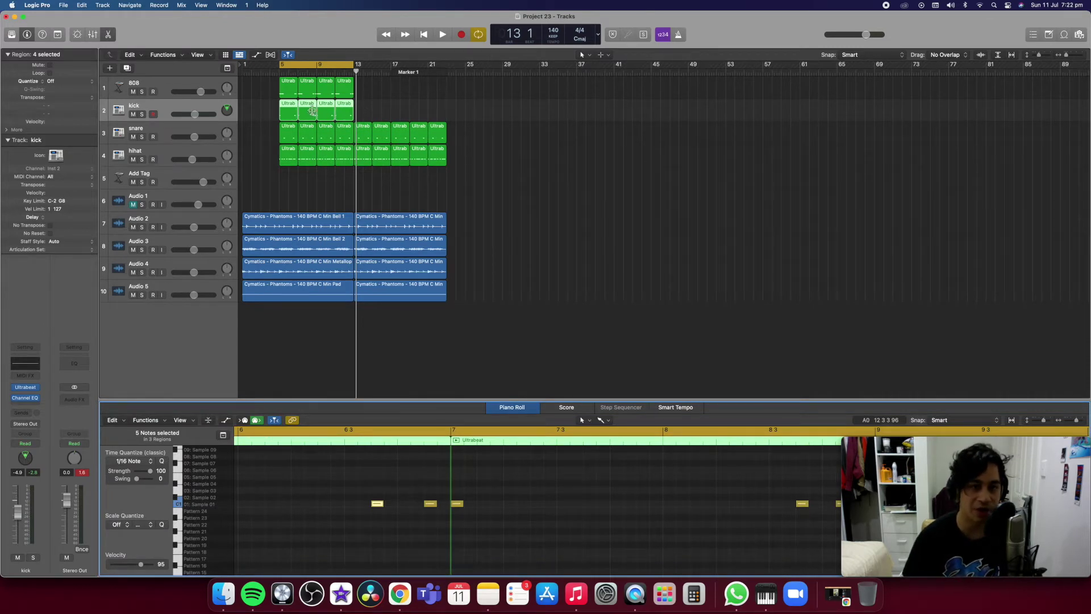
# - Compare the four kick regions with the matching 808 regions by selecting them across both tracks
pyautogui.click(370, 86)
pyautogui.moveTo(378, 108); pyautogui.dragTo(284, 113)
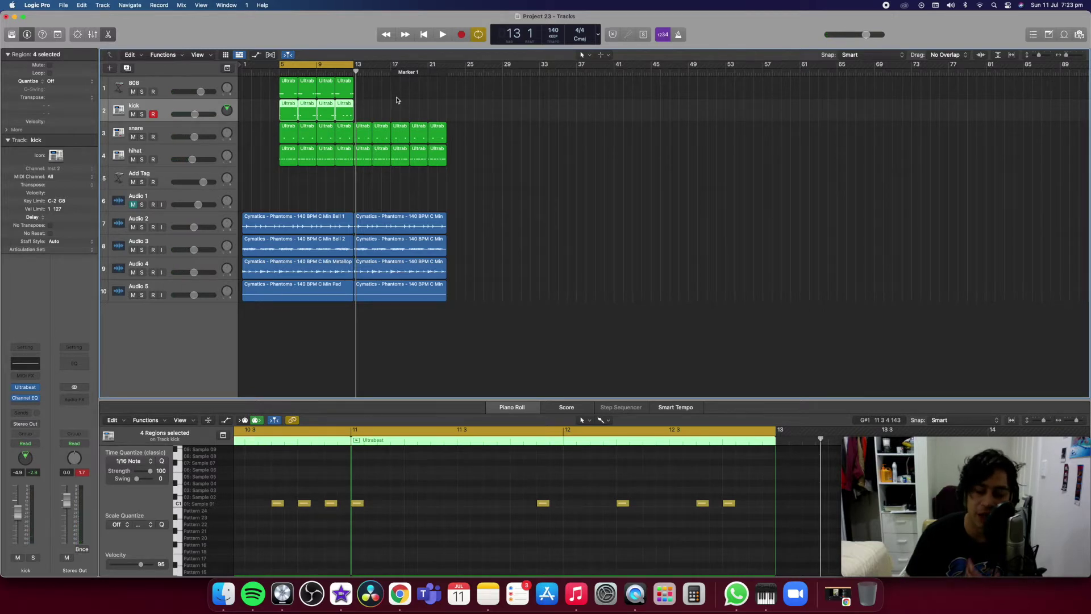
pyautogui.moveTo(378, 110); pyautogui.dragTo(277, 113)
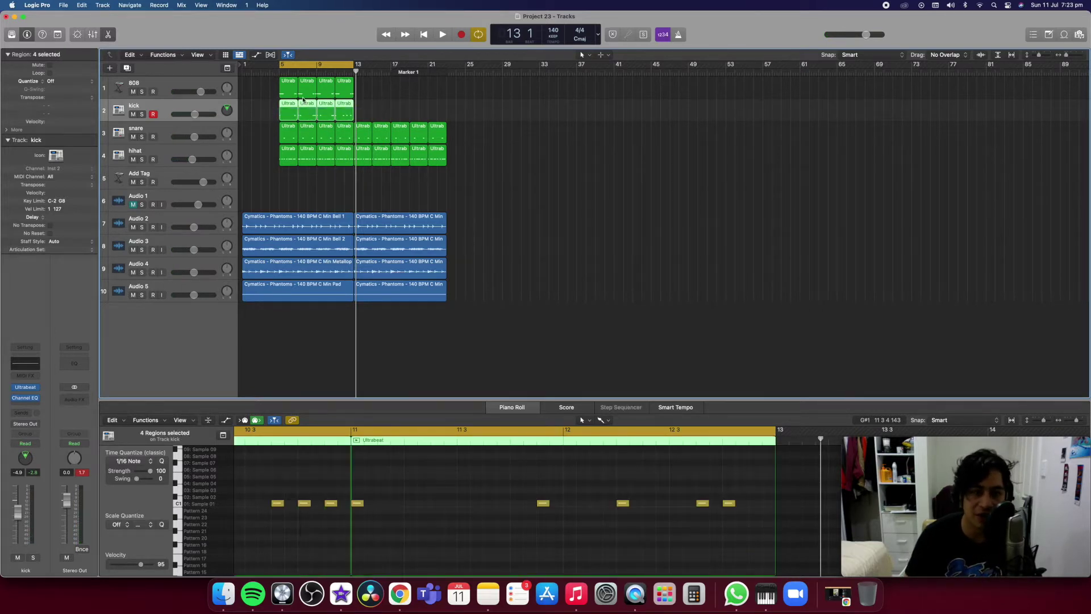
pyautogui.click(291, 88)
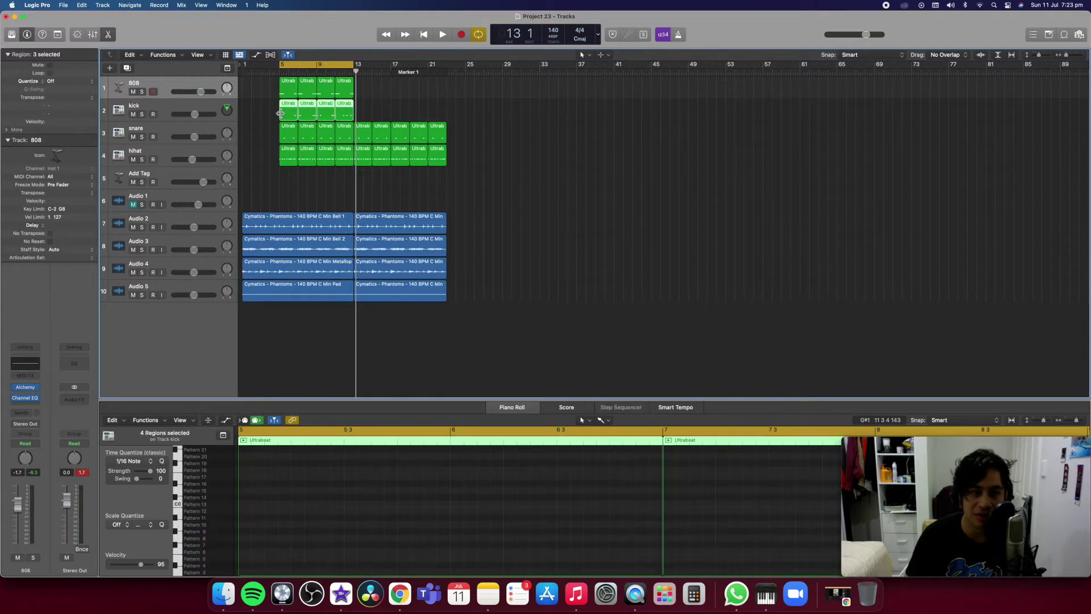
pyautogui.click(239, 91)
pyautogui.moveTo(239, 91); pyautogui.dragTo(387, 116)
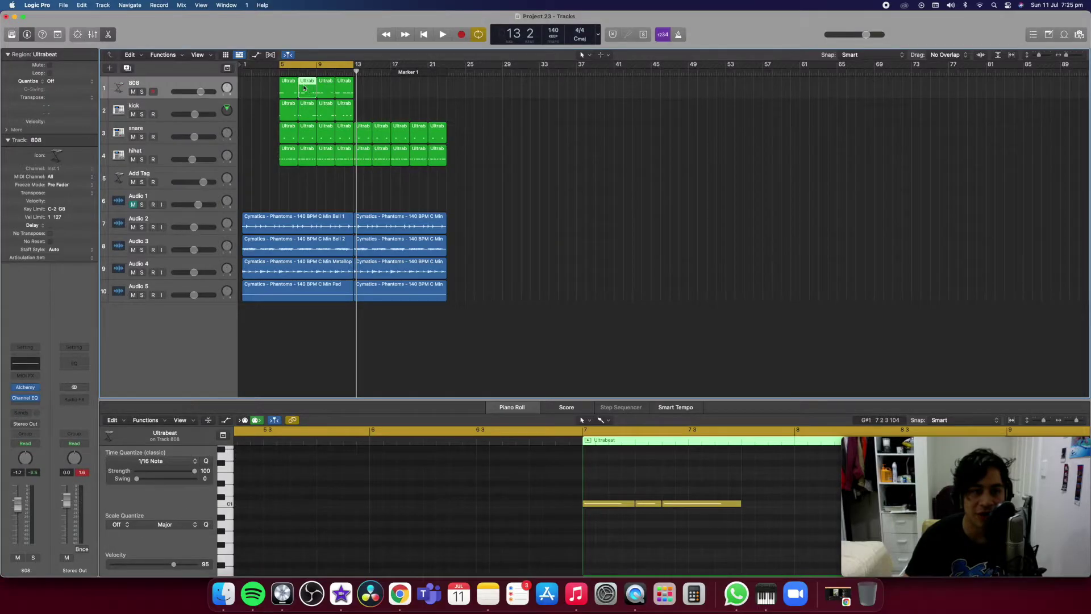
# - Play the four 808 regions from bar 5 and examine their notes in the Piano Roll around bar 7
pyautogui.moveTo(381, 89); pyautogui.dragTo(291, 94)
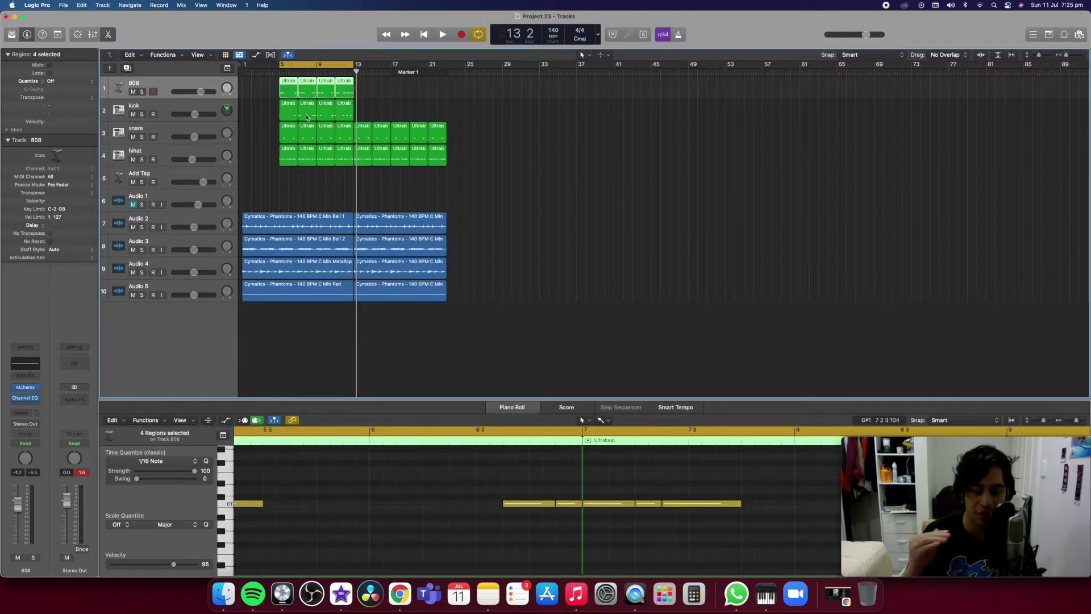
pyautogui.hscroll(-5, 436, 549)
pyautogui.hscroll(-5, 436, 549)
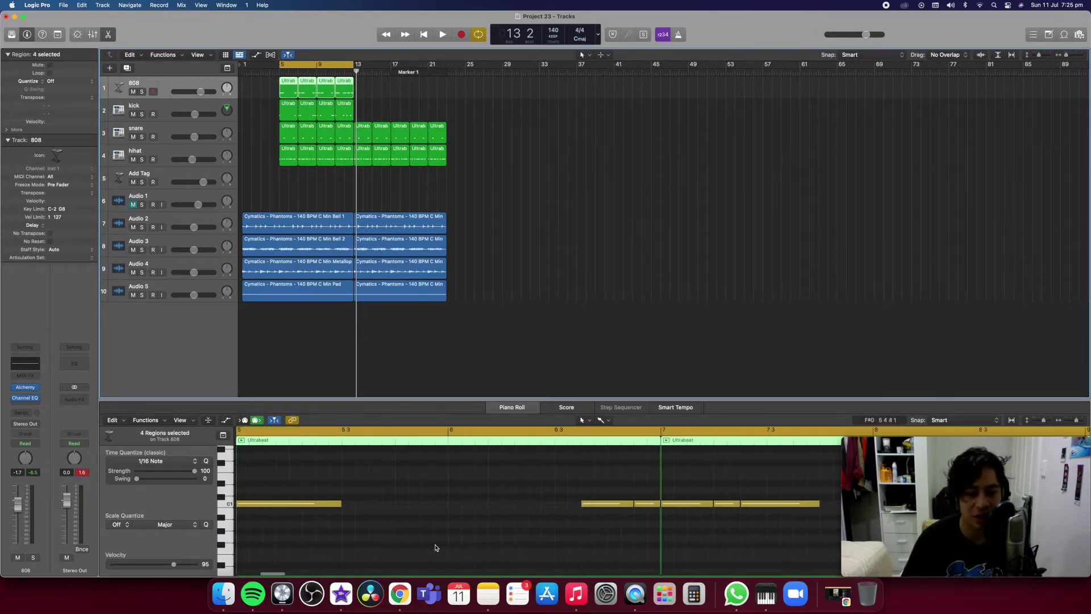
pyautogui.hscroll(4, 426, 477)
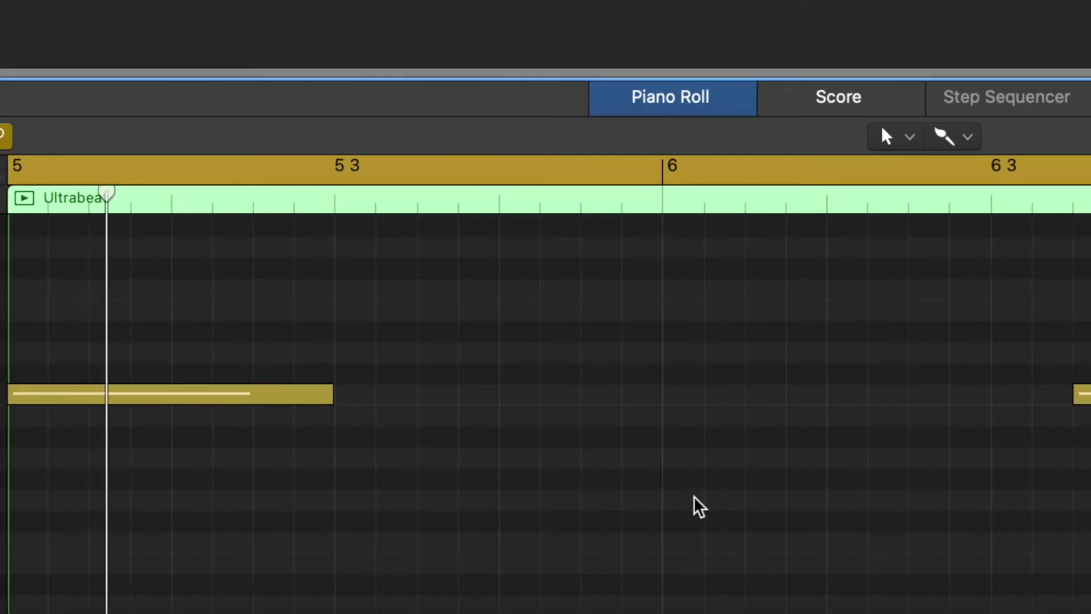
pyautogui.hscroll(6, 519, 540)
pyautogui.hscroll(1, 554, 463)
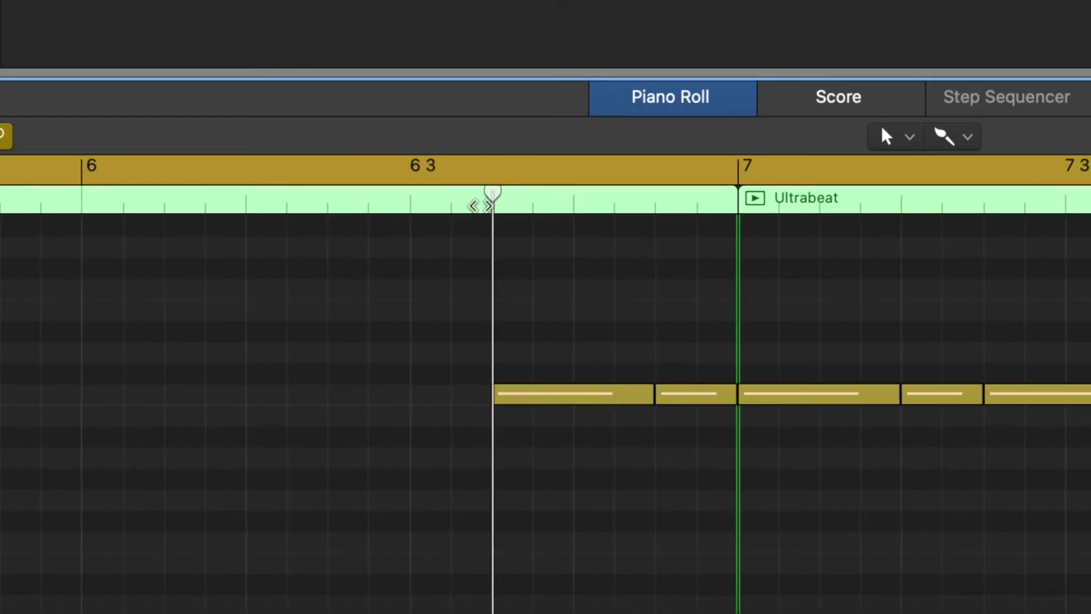
pyautogui.press('space')
pyautogui.press('space')
pyautogui.hscroll(10, 967, 436)
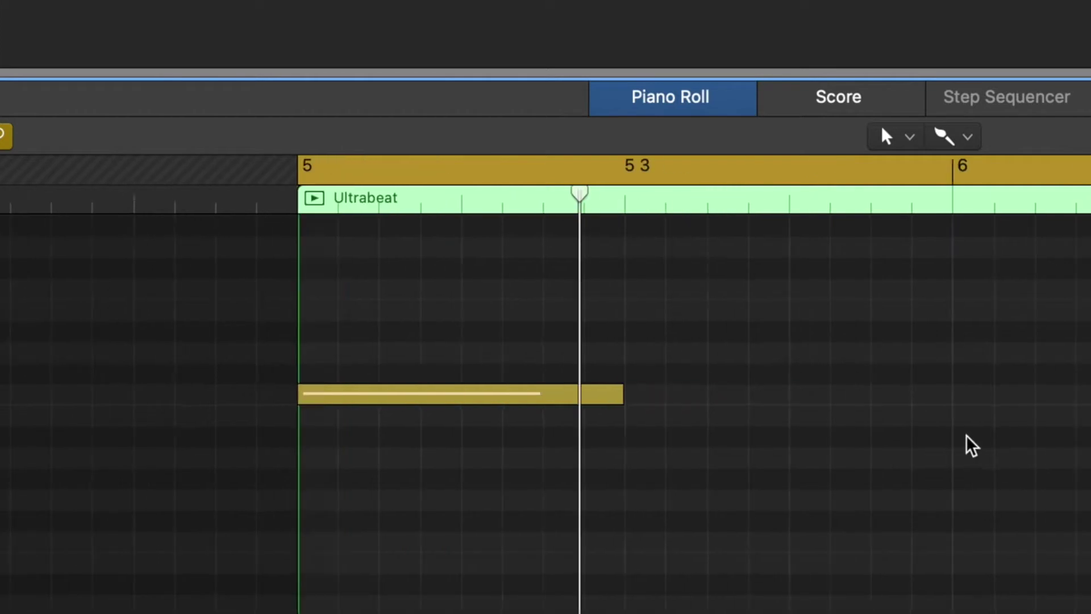
# - Turn off cycle mode, transpose the short 808 note at 7 2 up one octave, and play it back from before bar 7
pyautogui.click(648, 165)
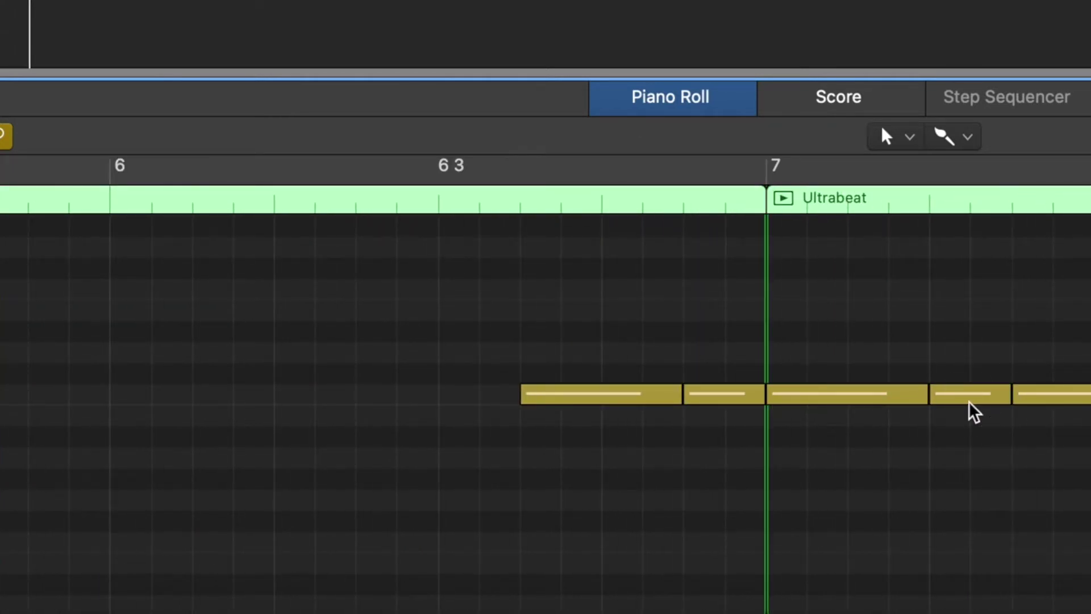
pyautogui.hotkey('alt', 'shift', 'Up')
pyautogui.hscroll(8, 1065, 414)
pyautogui.scroll(8, 1033, 417)
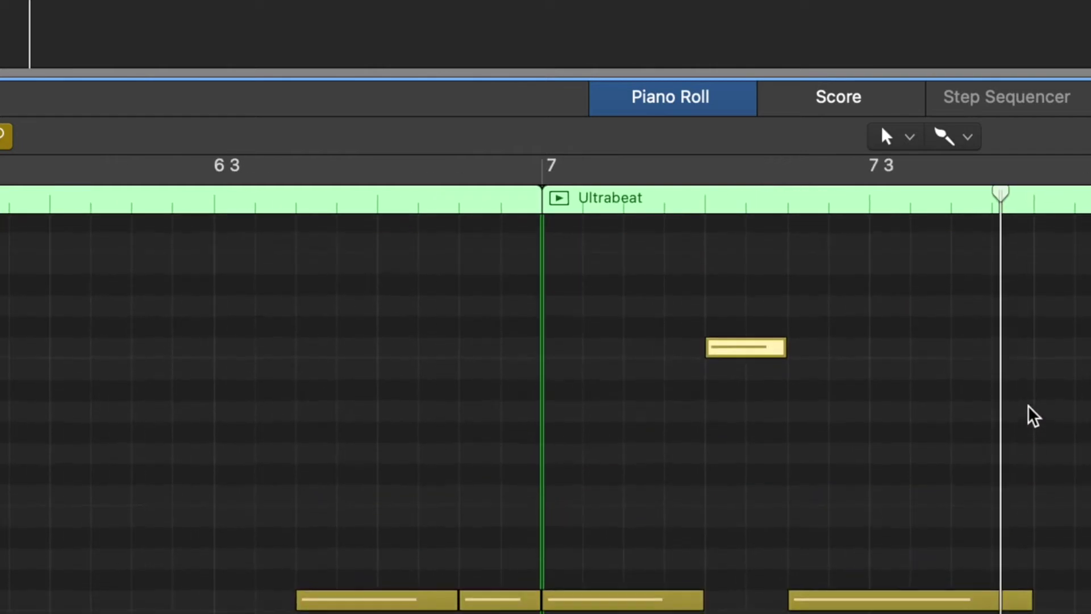
pyautogui.doubleClick(297, 206)
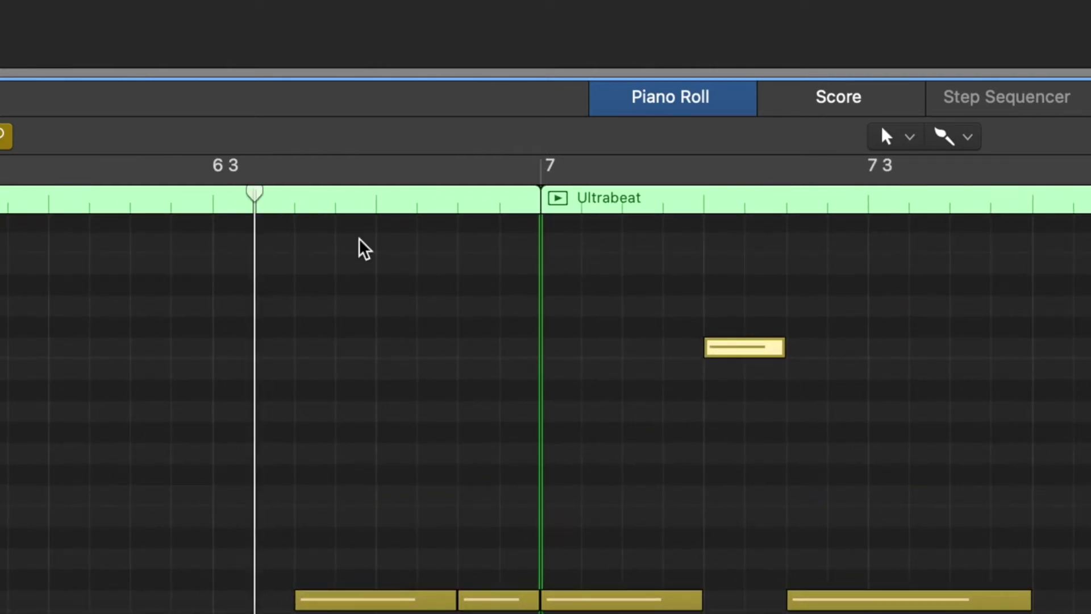
# - Transpose all notes in the four 808 regions down one octave
pyautogui.hscroll(6, 819, 414)
pyautogui.hscroll(5, 819, 426)
pyautogui.scroll(-4, 819, 426)
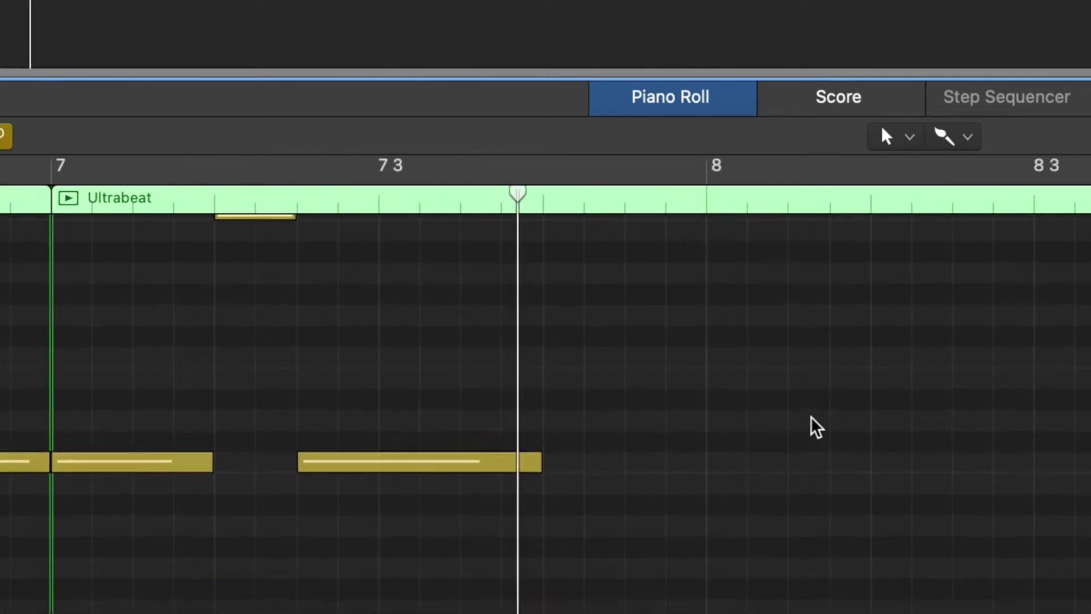
pyautogui.hscroll(-5, 292, 358)
pyautogui.scroll(-1, 293, 358)
pyautogui.scroll(2, 385, 380)
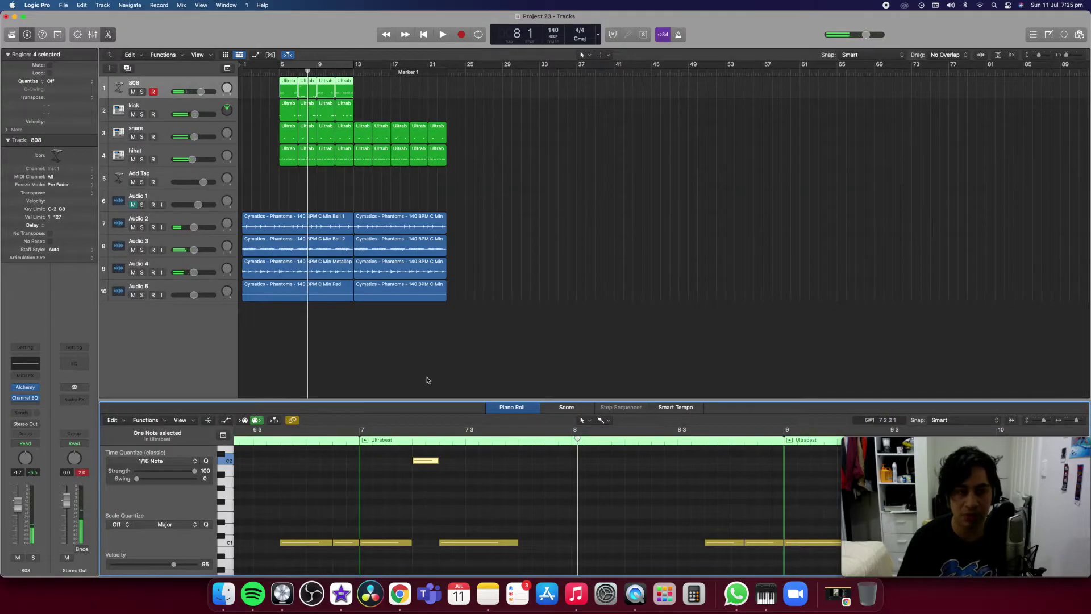
pyautogui.click(251, 97)
pyautogui.click(403, 484)
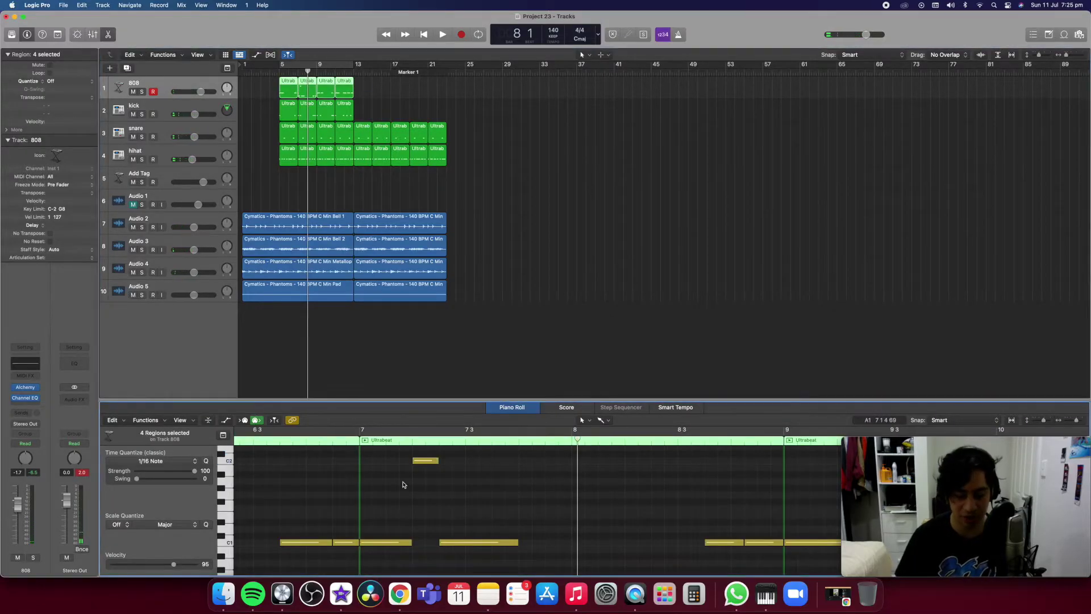
pyautogui.press('super+a')
pyautogui.hotkey('shift', 'alt', 'Down')
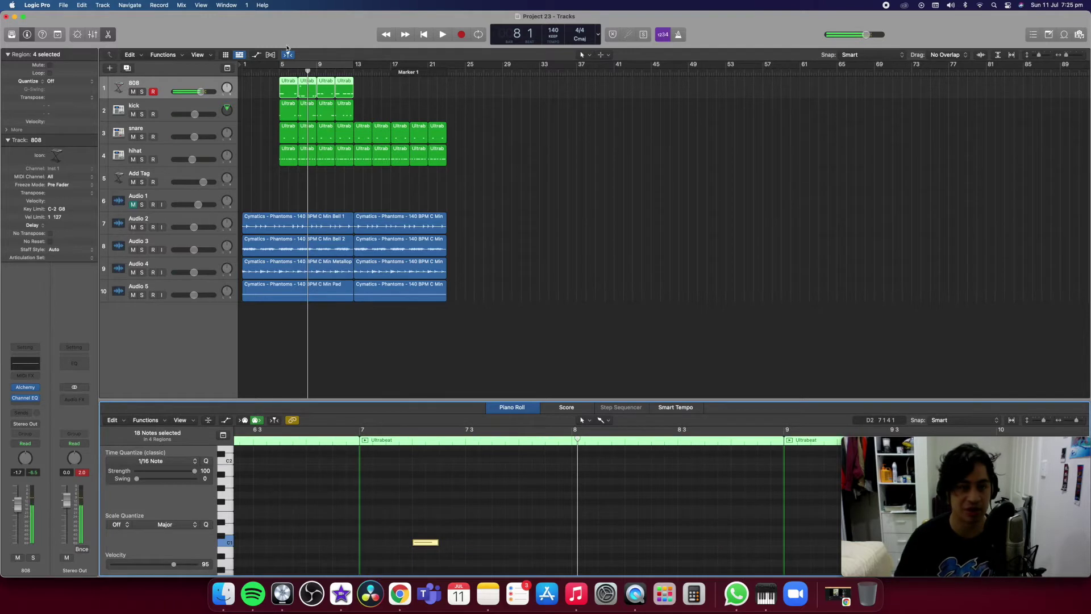
# - Play the 808 and kick from before bar 7 and check the 808 notes leading into bar 9
pyautogui.moveTo(308, 71); pyautogui.dragTo(294, 73)
pyautogui.scroll(-5, 451, 458)
pyautogui.press('space')
pyautogui.hscroll(4, 513, 500)
pyautogui.scroll(4, 531, 390)
pyautogui.hscroll(-4, 531, 389)
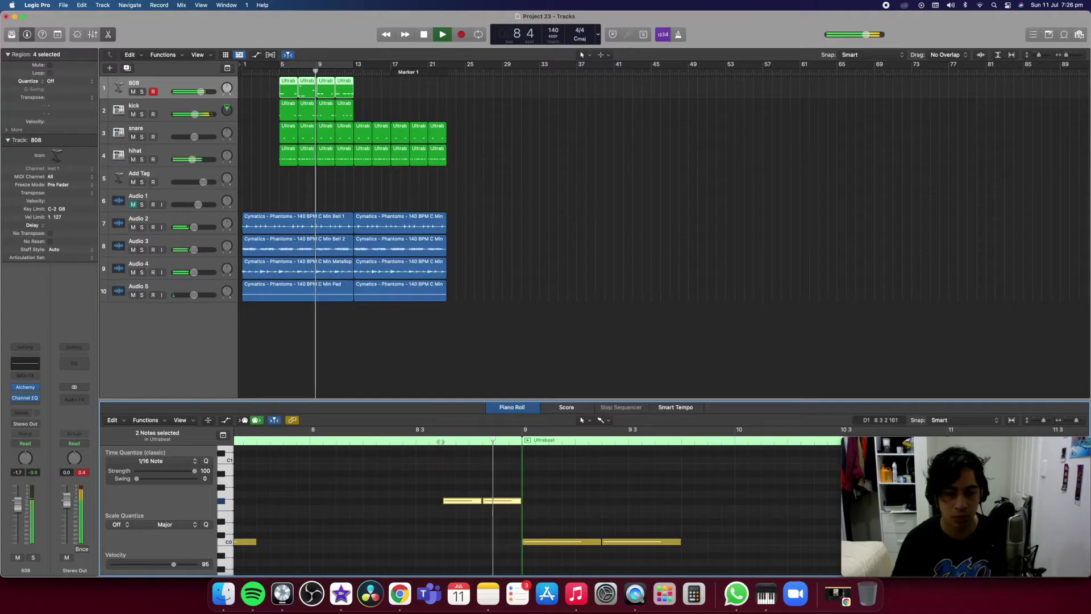
pyautogui.press('space')
pyautogui.moveTo(541, 499); pyautogui.dragTo(569, 500)
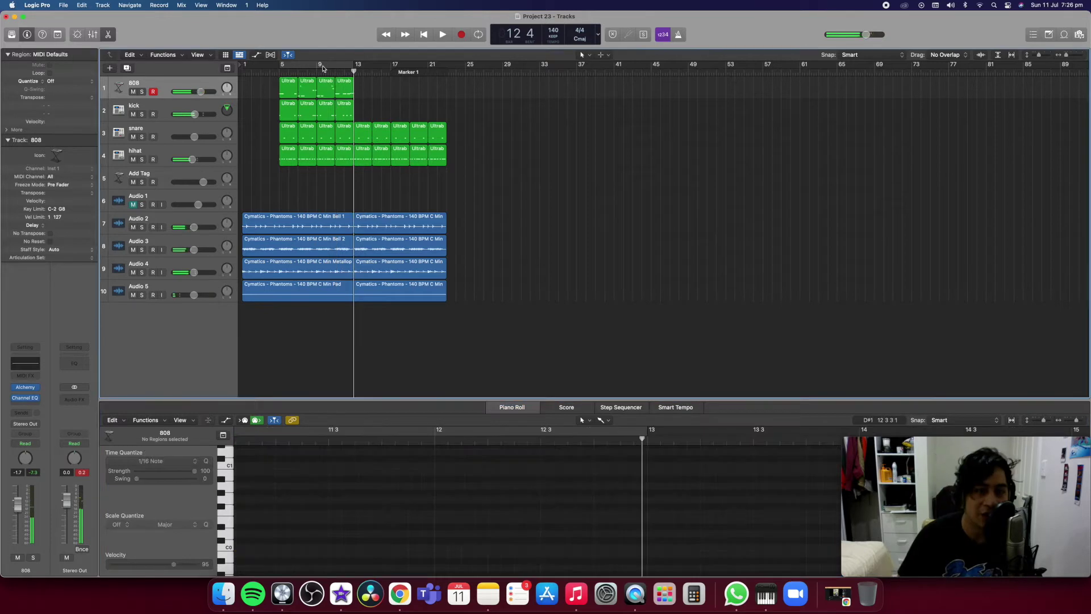
# - Turn on the cycle over bars 5 to 13 and compare the 808 and kick notes together in the Piano Roll
pyautogui.click(326, 65)
pyautogui.moveTo(388, 112); pyautogui.dragTo(285, 85)
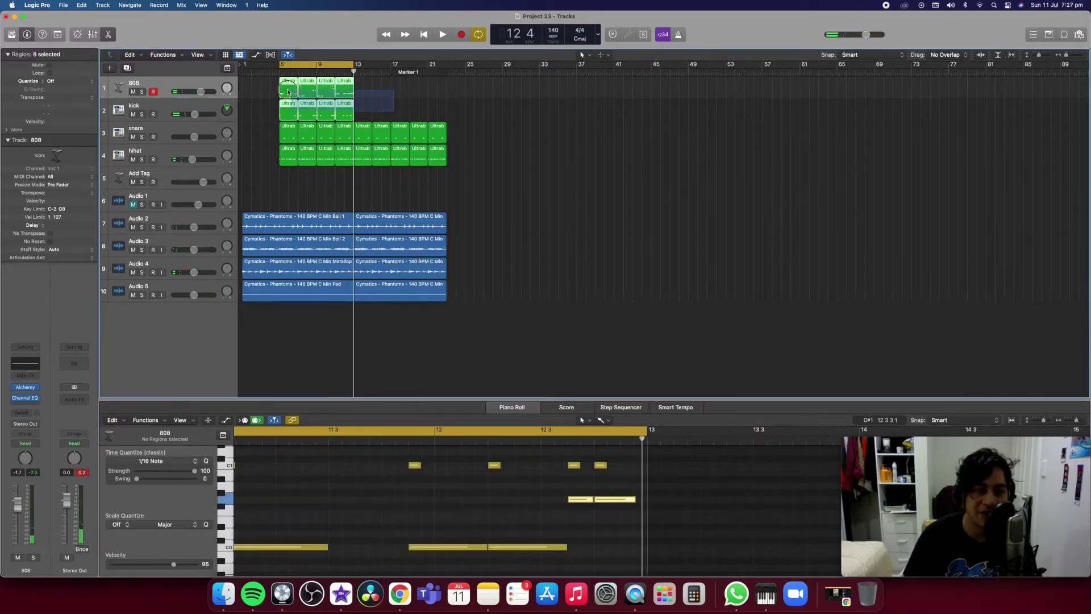
pyautogui.hscroll(-5, 553, 484)
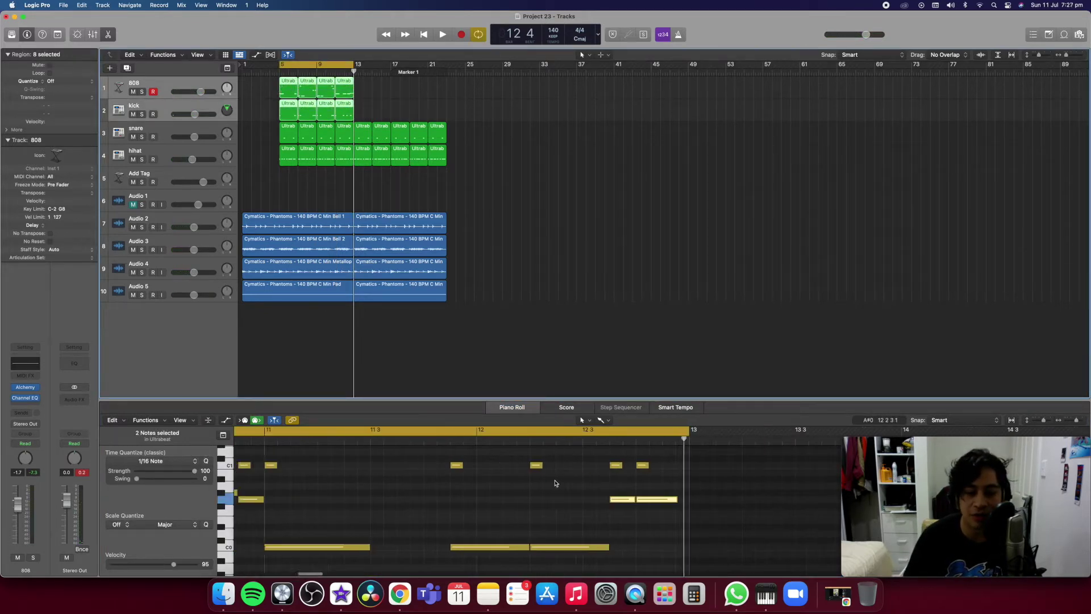
pyautogui.moveTo(390, 78); pyautogui.dragTo(272, 118)
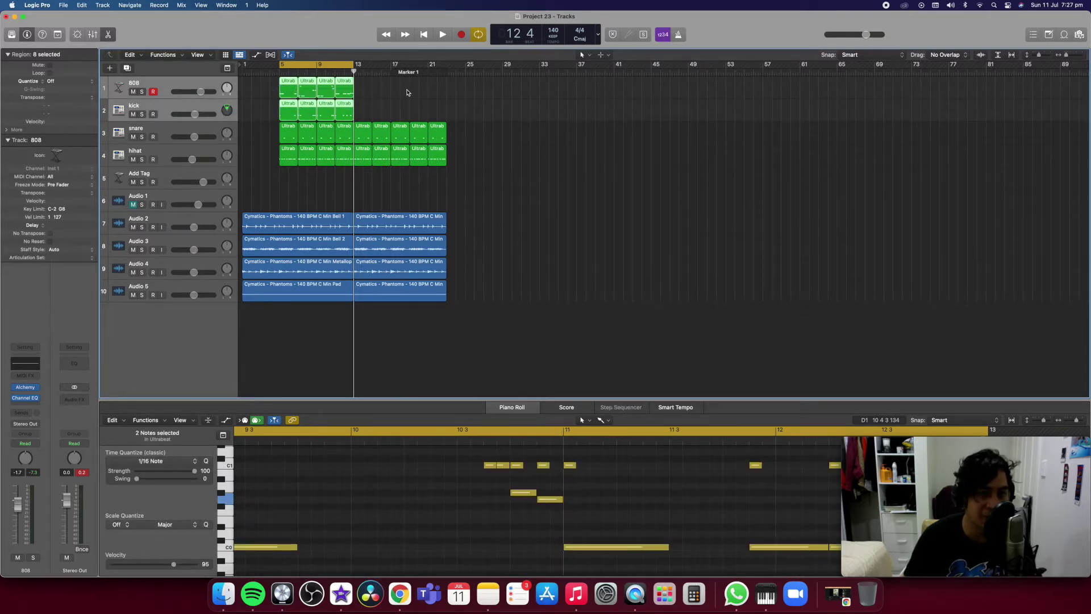
# - Examine the notes of the four 808 regions on their own, going back from bar 11 to bar 5
pyautogui.moveTo(397, 96); pyautogui.dragTo(260, 79)
pyautogui.hscroll(-3, 524, 493)
pyautogui.hscroll(-5, 524, 492)
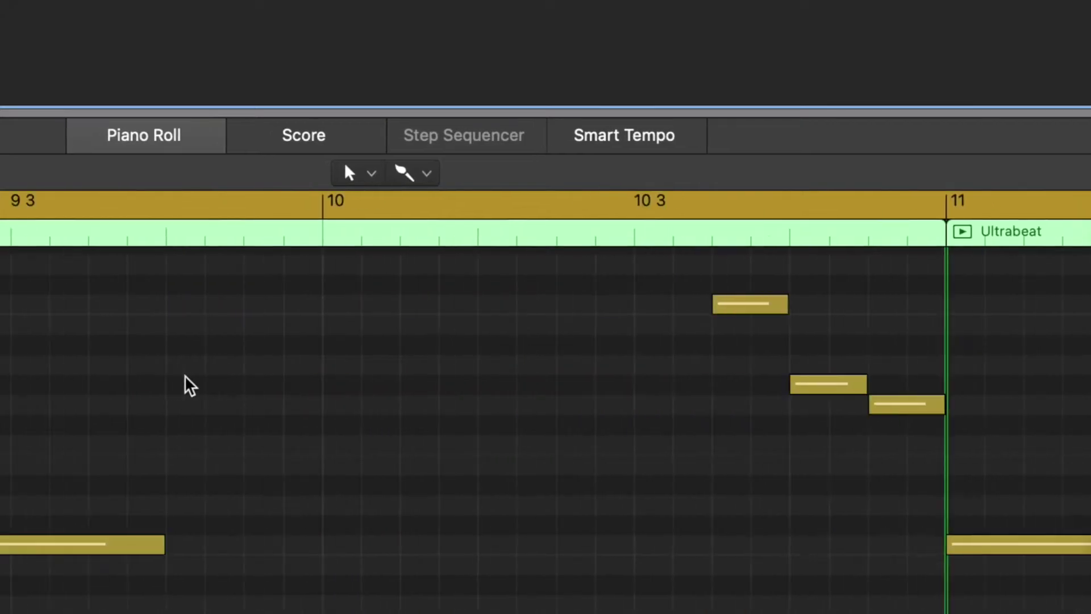
pyautogui.hscroll(-5, 526, 492)
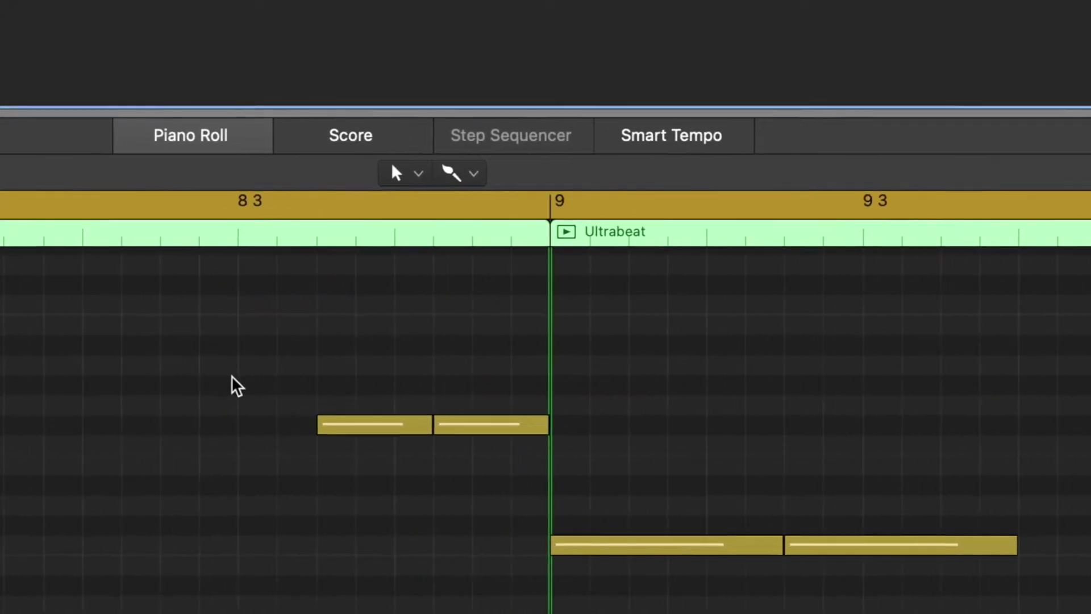
pyautogui.hscroll(-5, 390, 376)
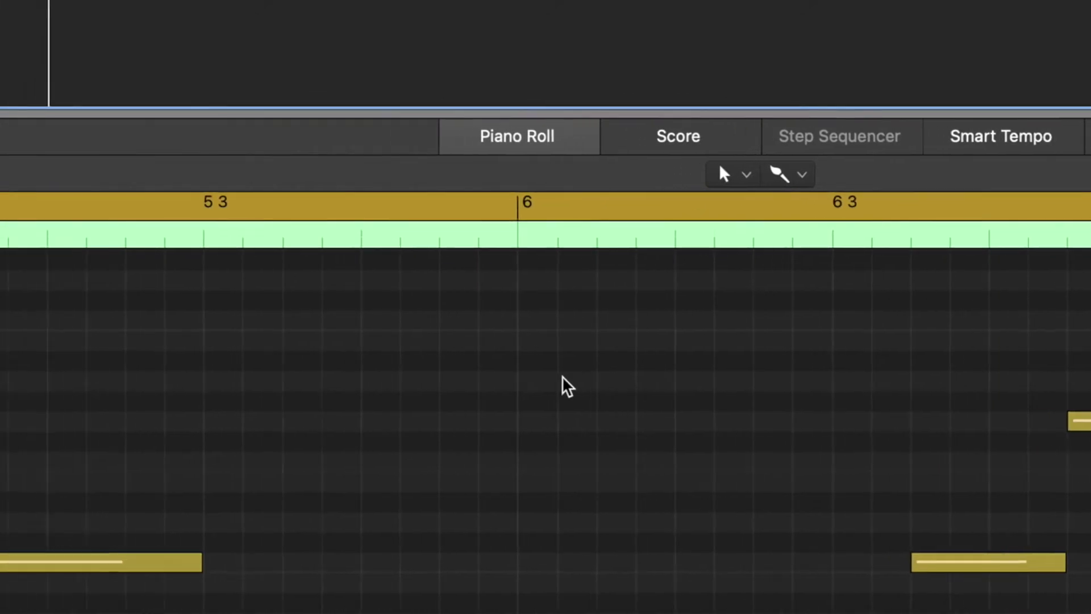
pyautogui.click(242, 366)
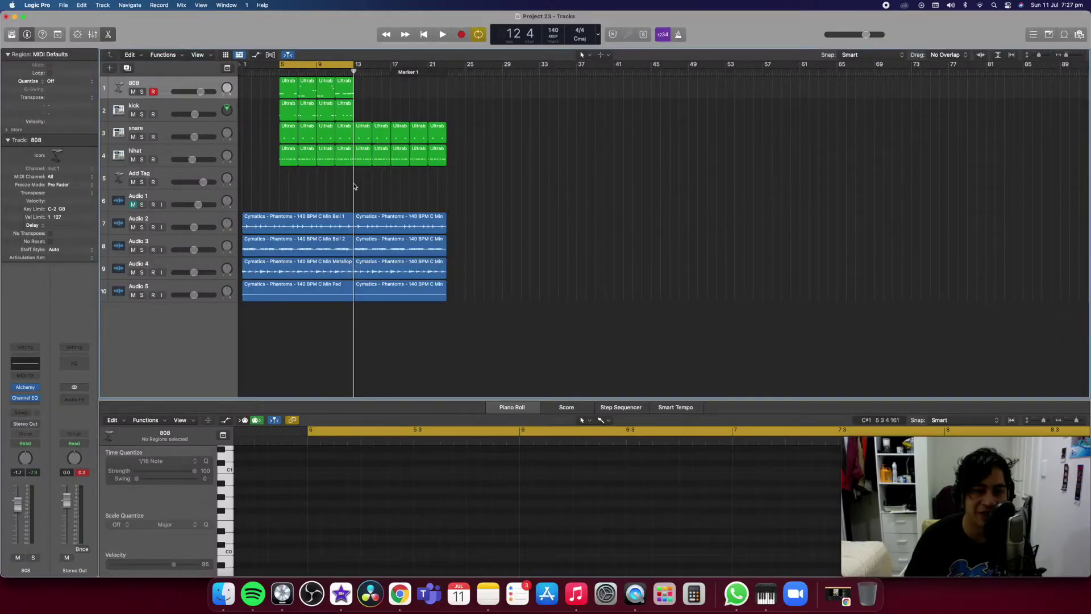
# - Select the melody loops on the audio tracks and play the beat from bar 5 to hear them with the 808
pyautogui.moveTo(357, 186); pyautogui.dragTo(284, 309)
pyautogui.click(375, 105)
pyautogui.press('space')
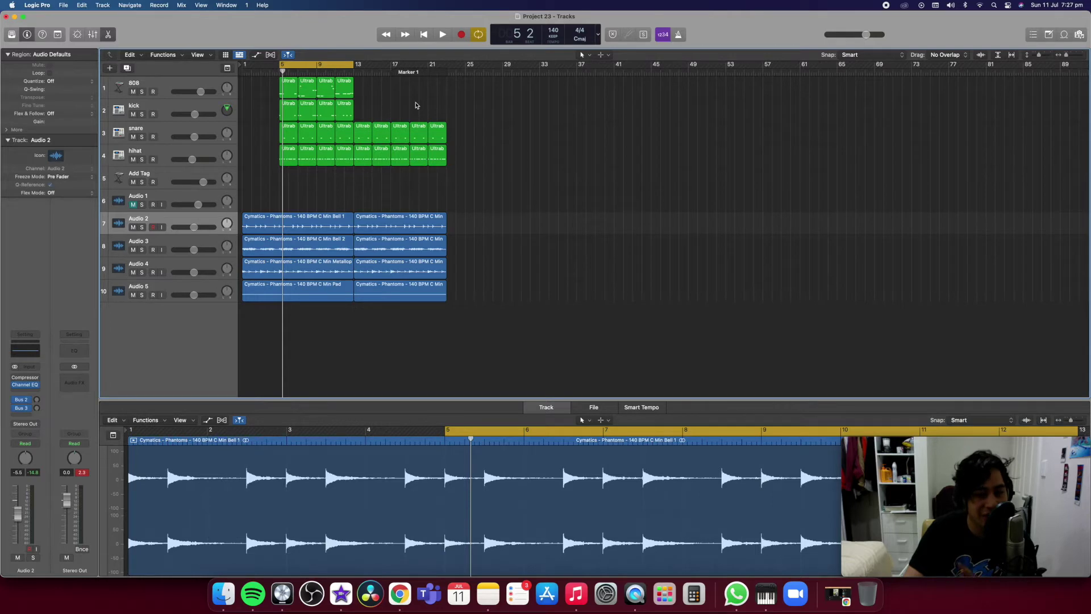
# - Bring the spare 808 and kick regions from beyond bar 109 to bar 17 and cycle bars 17 to 23
pyautogui.hscroll(10, 438, 106)
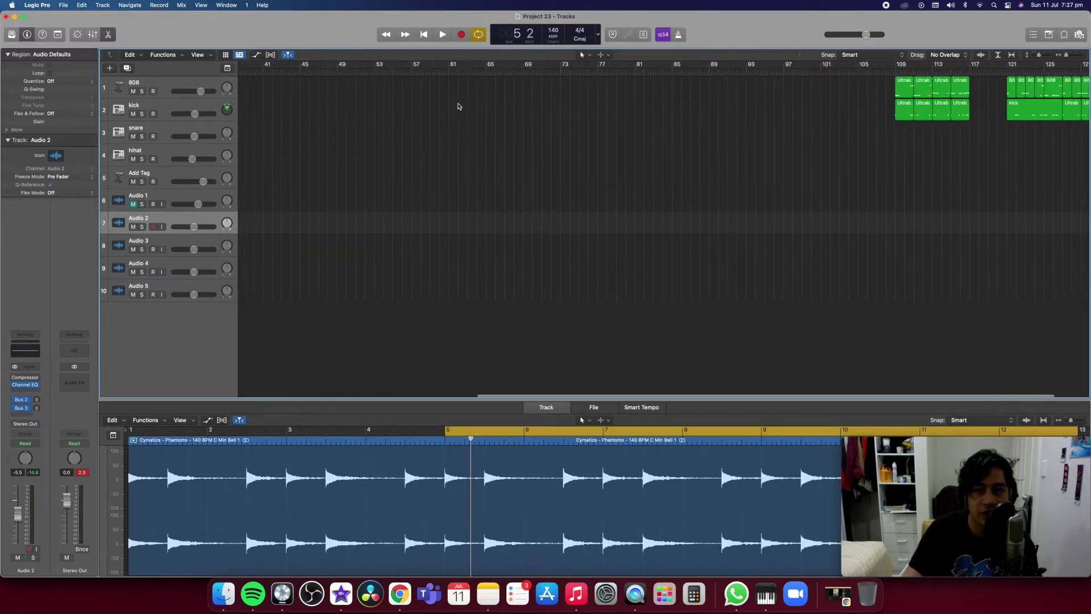
pyautogui.hscroll(1, 459, 107)
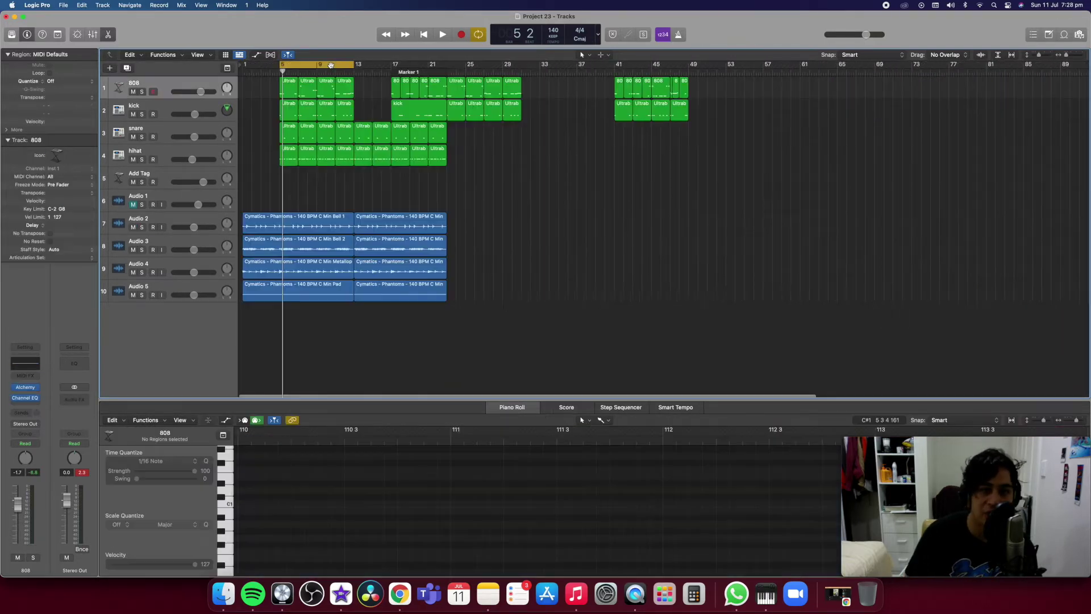
pyautogui.press('c')
pyautogui.moveTo(394, 66); pyautogui.dragTo(437, 68)
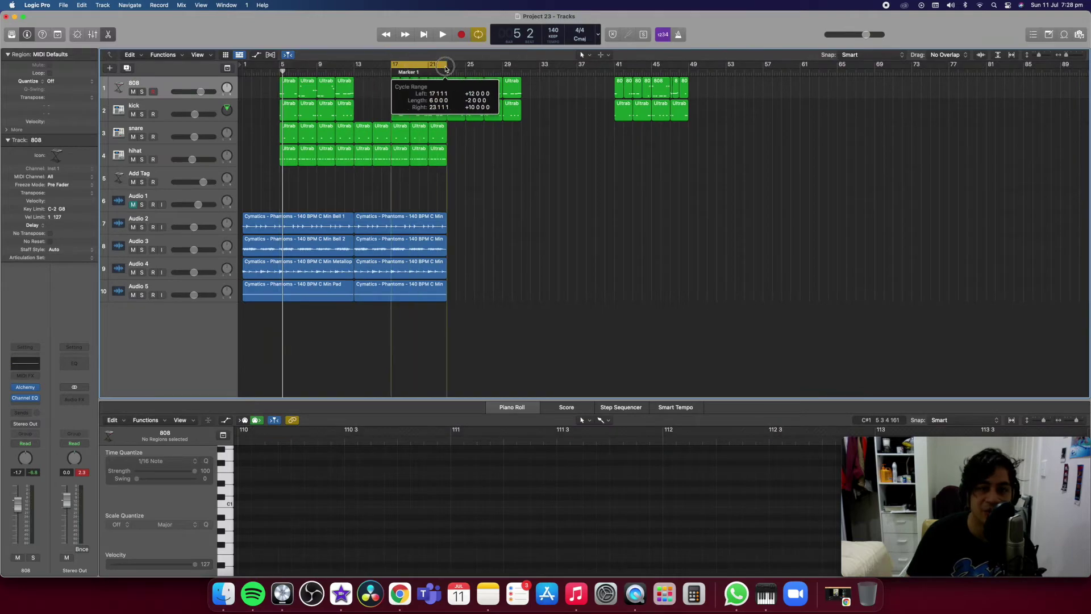
# - Audition the pattern from bar 17 with the kick track muted, then unmute the kick and play it back
pyautogui.click(421, 116)
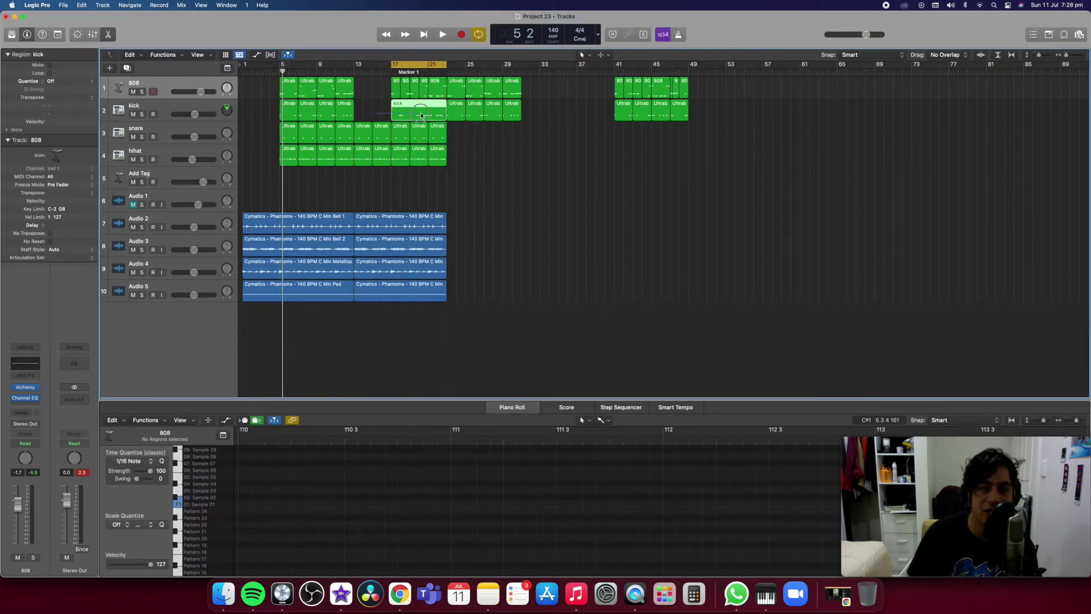
pyautogui.click(133, 114)
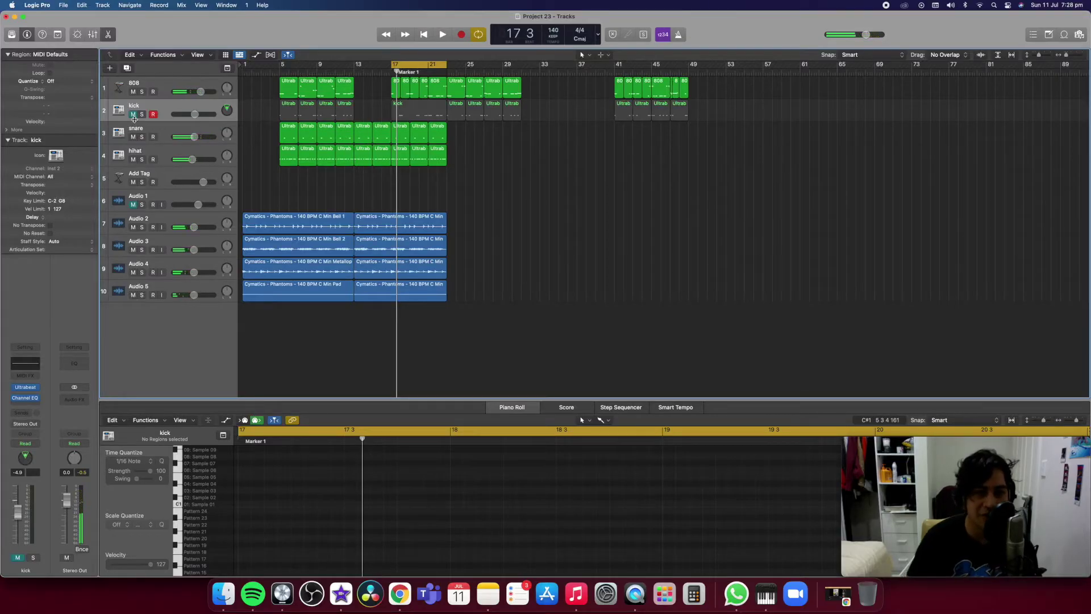
pyautogui.click(134, 115)
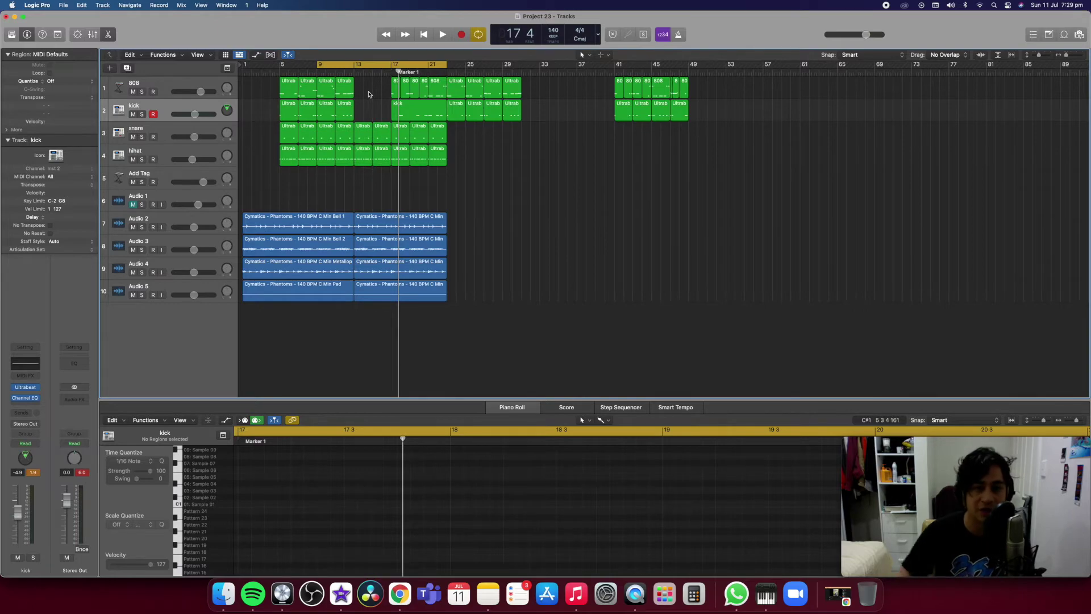
pyautogui.press('space')
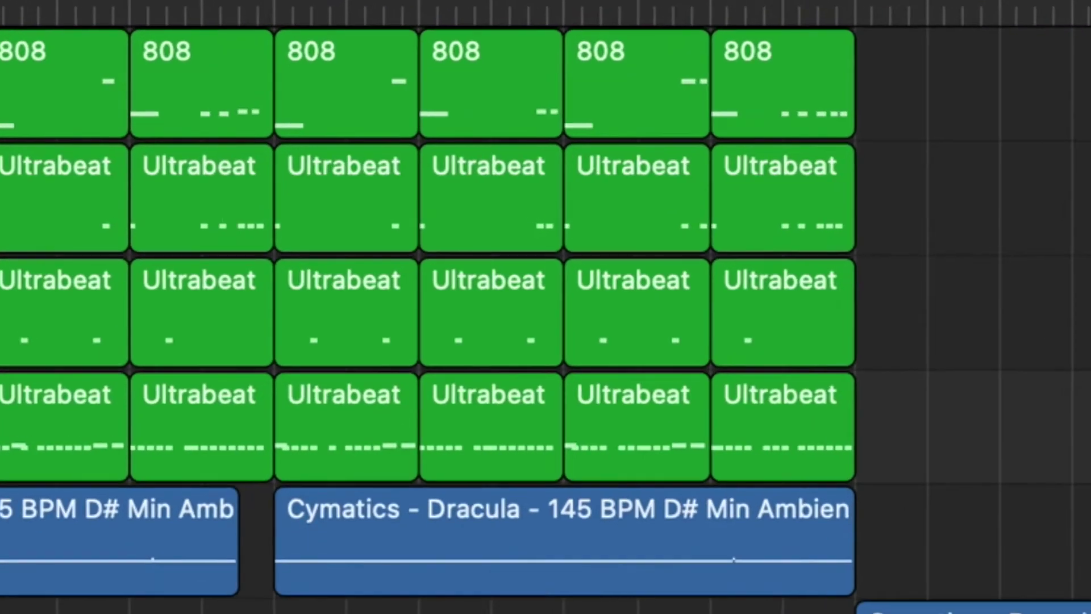
# - Review how the 808, drum and melody regions are arranged from bar 41 to bar 81 in the GHOST project
pyautogui.moveTo(351, 483); pyautogui.dragTo(806, 84)
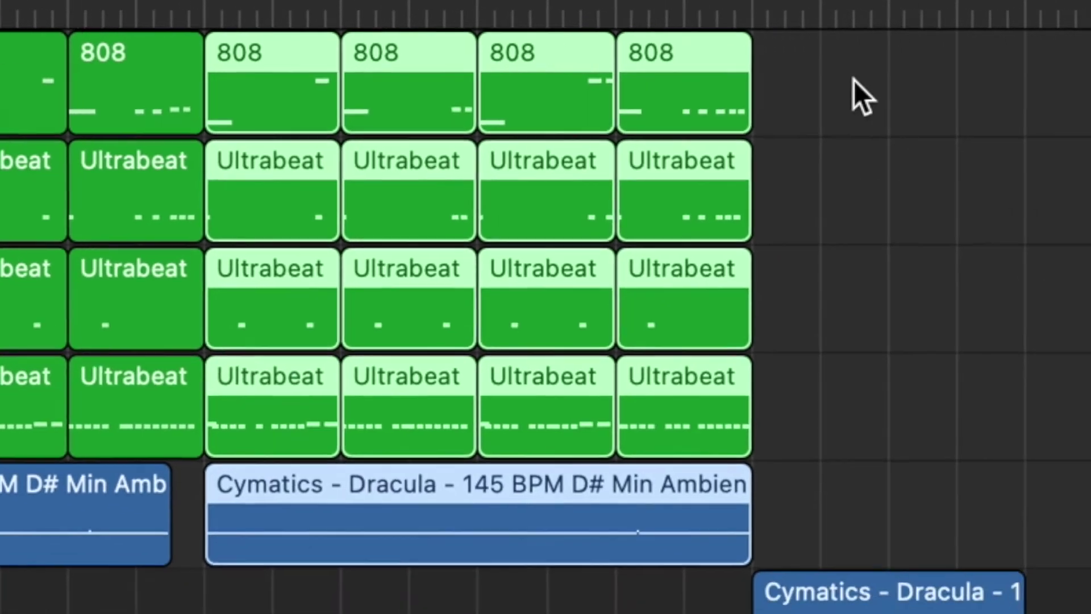
pyautogui.moveTo(462, 36); pyautogui.dragTo(807, 557)
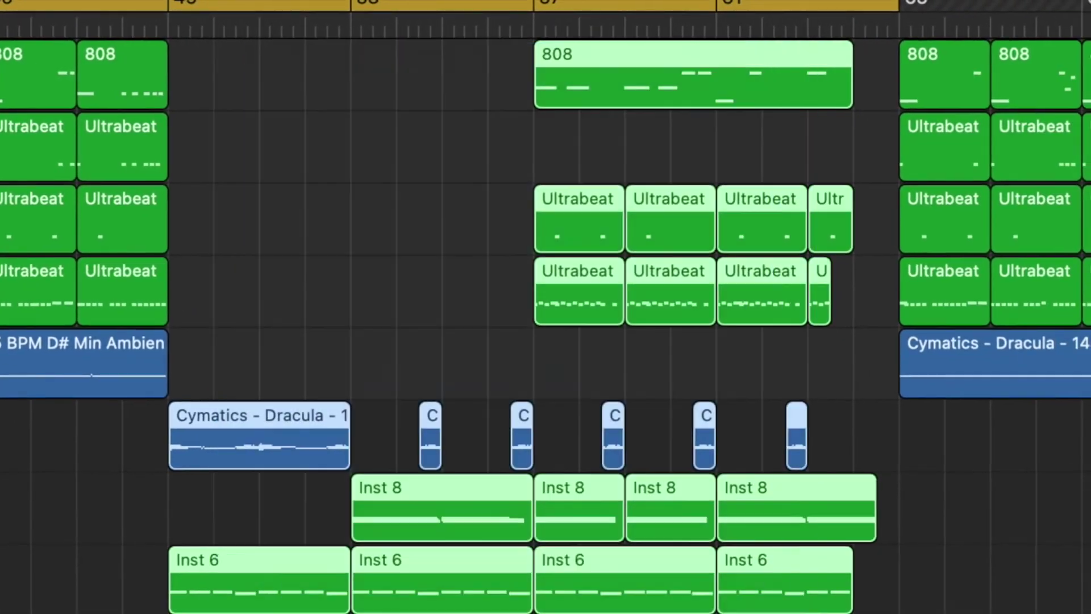
pyautogui.click(443, 322)
pyautogui.hscroll(8, 445, 341)
pyautogui.moveTo(223, 91); pyautogui.dragTo(573, 138)
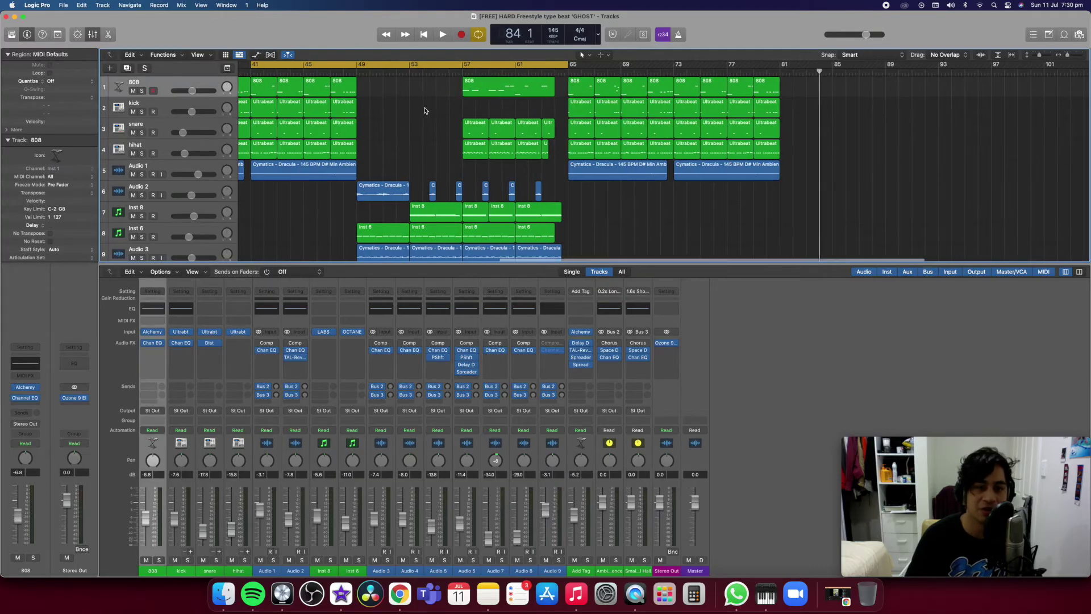
pyautogui.hscroll(-1, 424, 110)
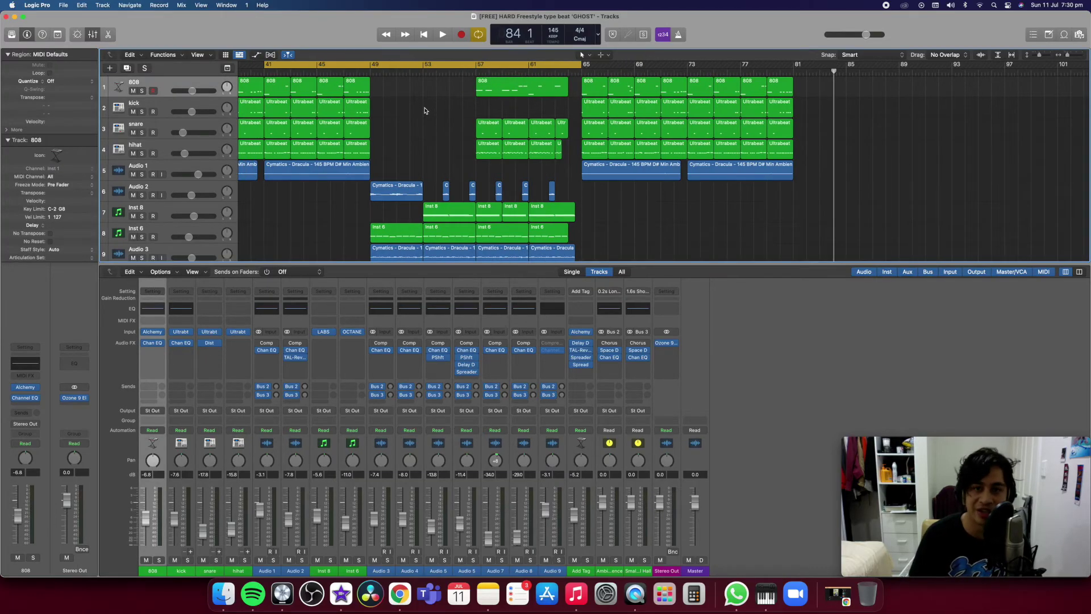